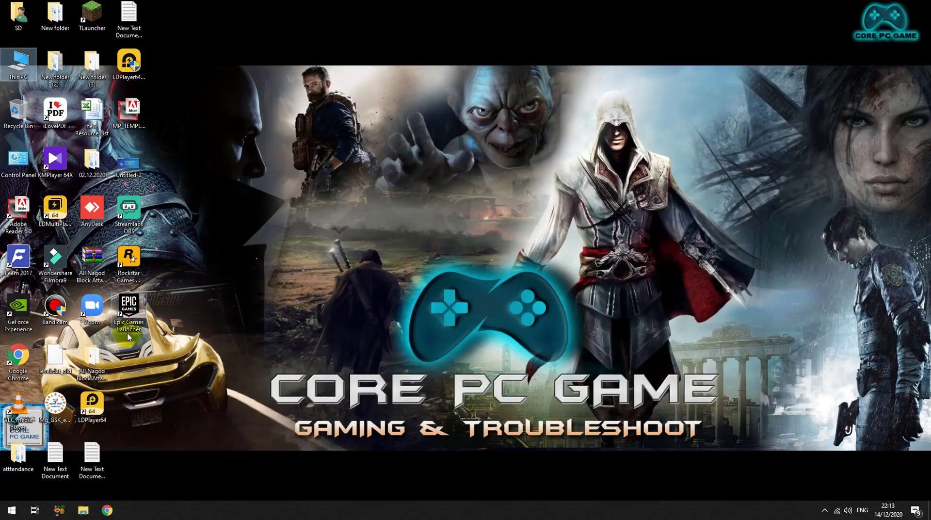
- Open the Epic Games Launcher library, check the install location prompt for Grand Theft Auto V, cancel it and close the launcher
right_click(130, 311)
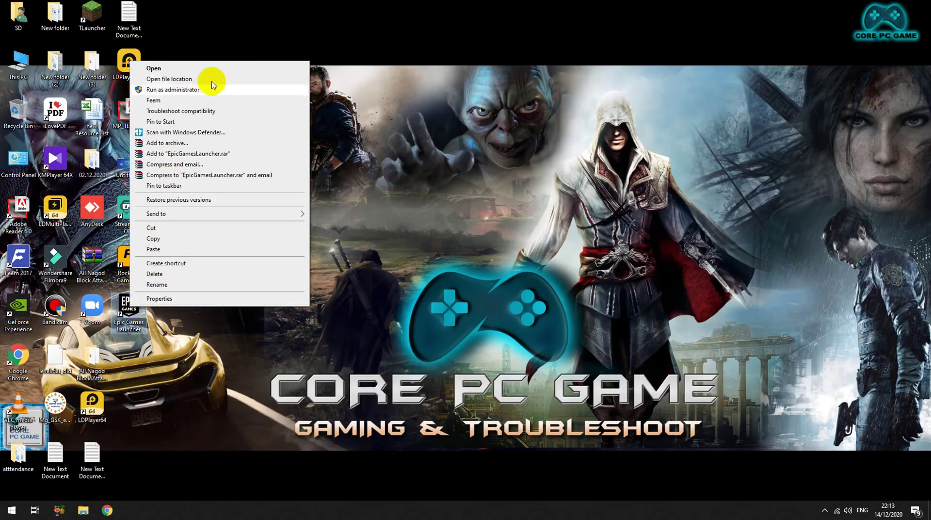
click(244, 69)
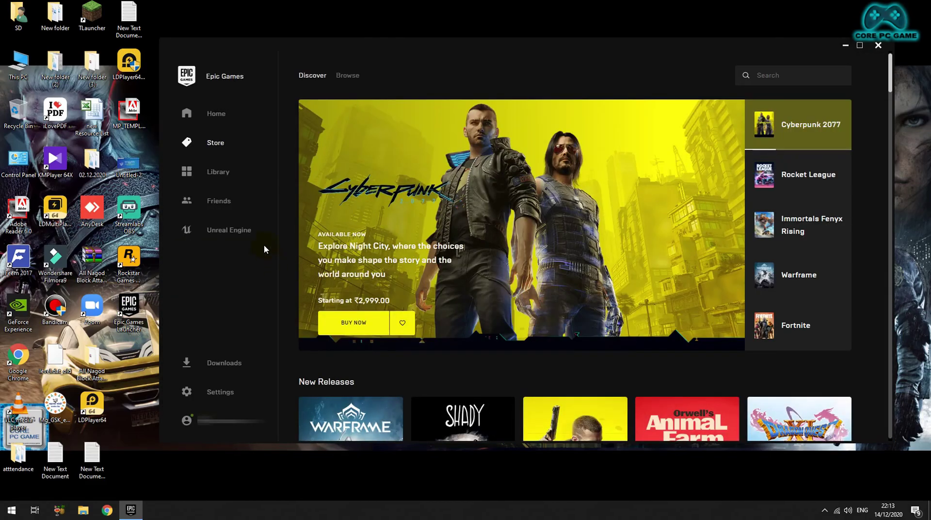
click(216, 171)
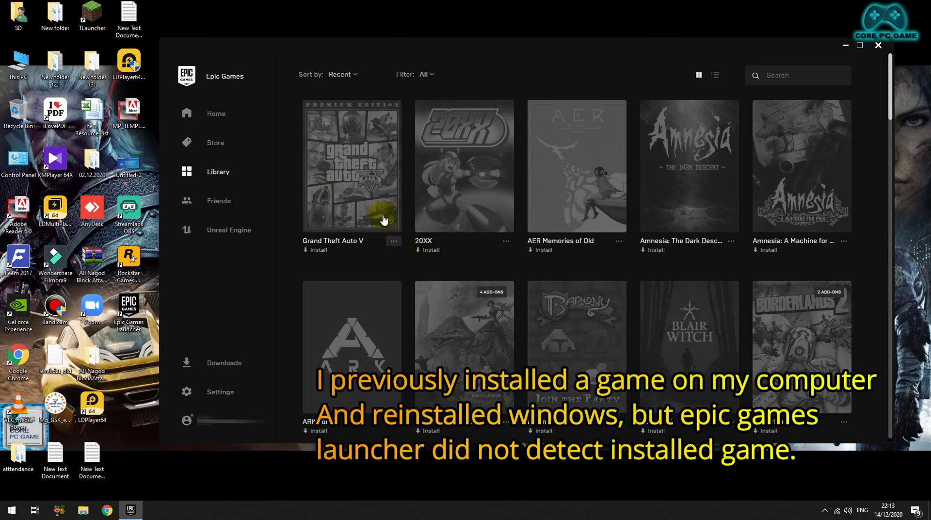
click(326, 227)
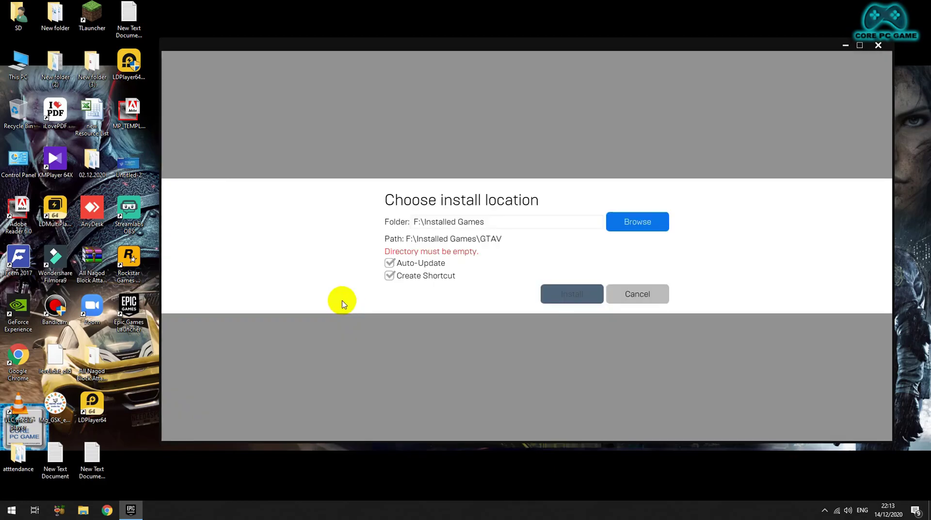
click(648, 300)
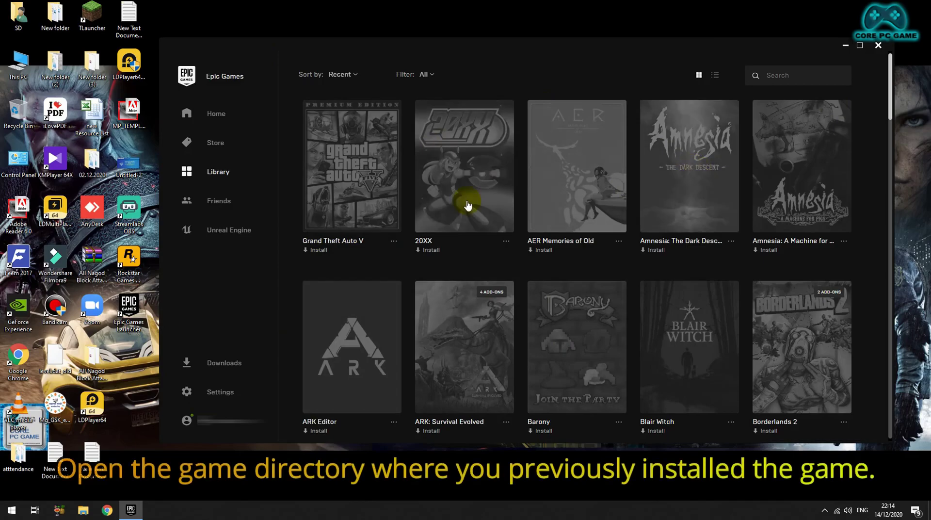
click(878, 46)
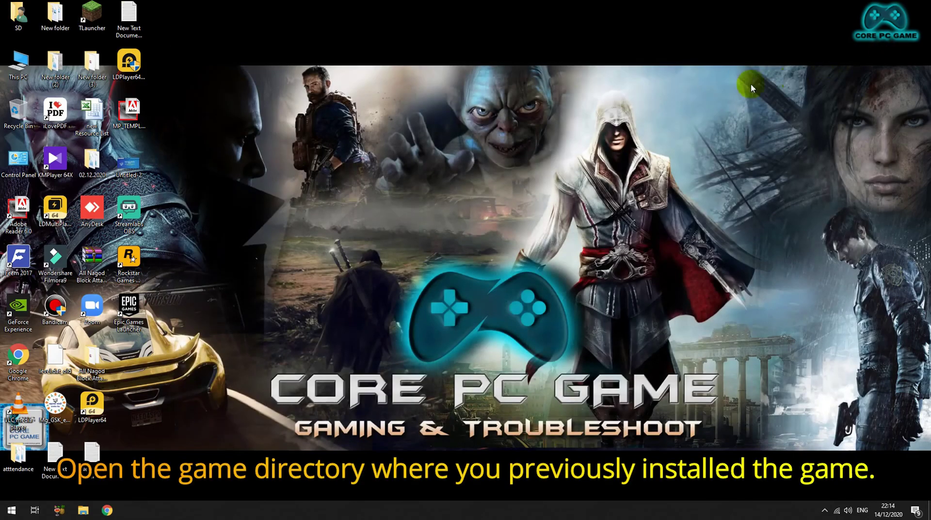
- In File Explorer, rename the GTAV folder in Installed Games on the F: drive as GTAV2, refresh the folder and close the window
double_click(4, 64)
double_click(685, 211)
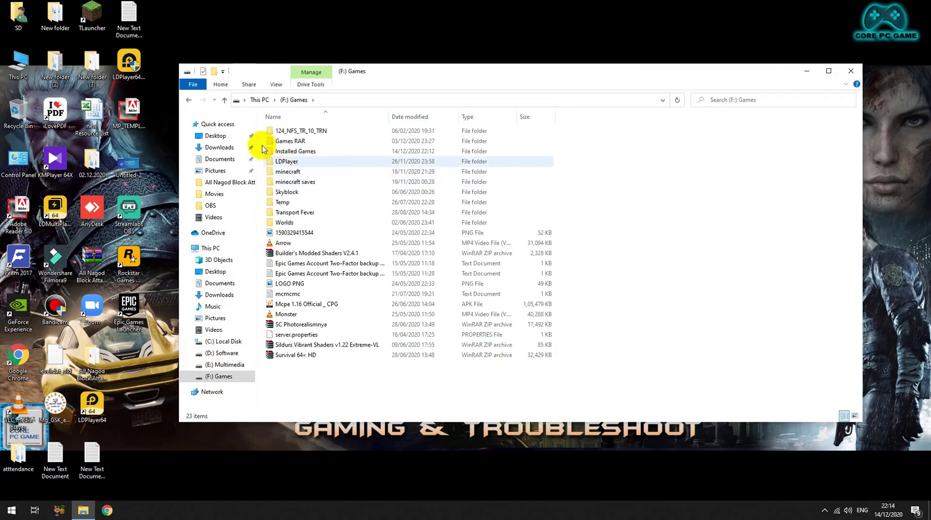
double_click(275, 151)
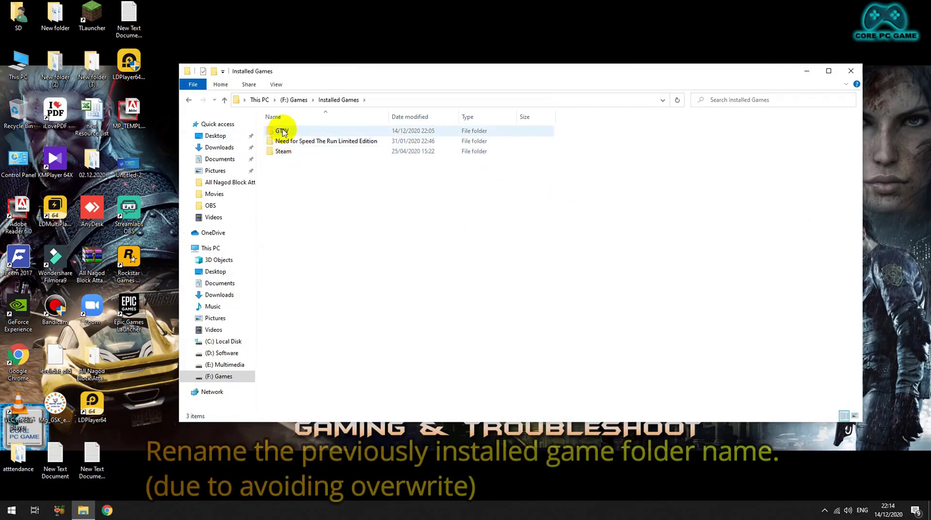
right_click(285, 133)
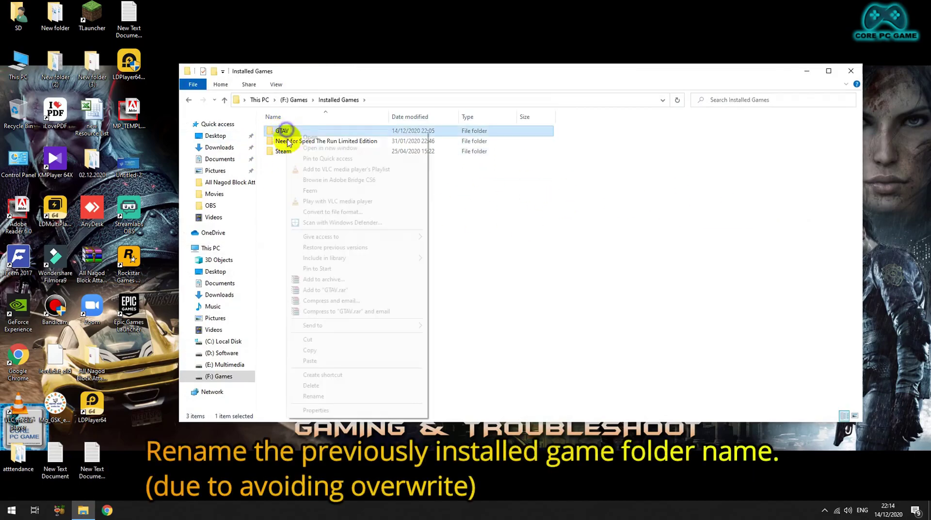
click(313, 395)
click(295, 131)
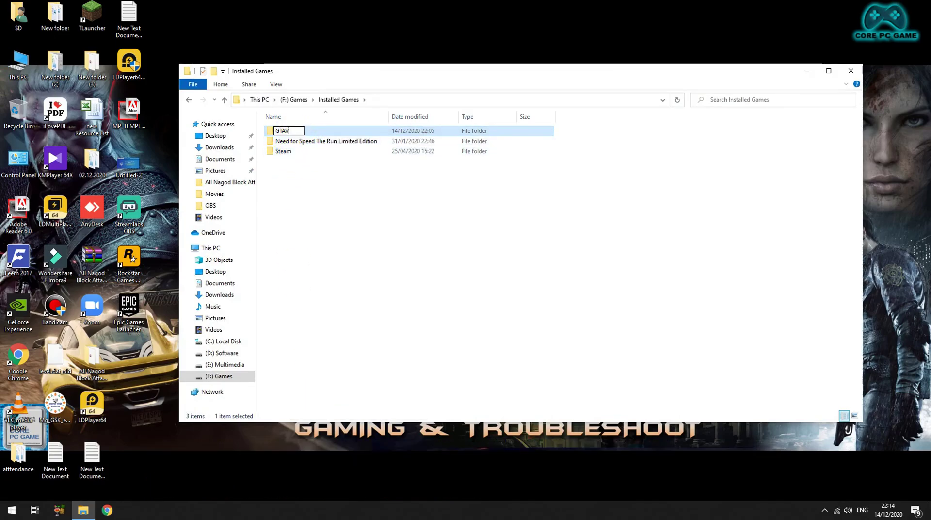
click(312, 192)
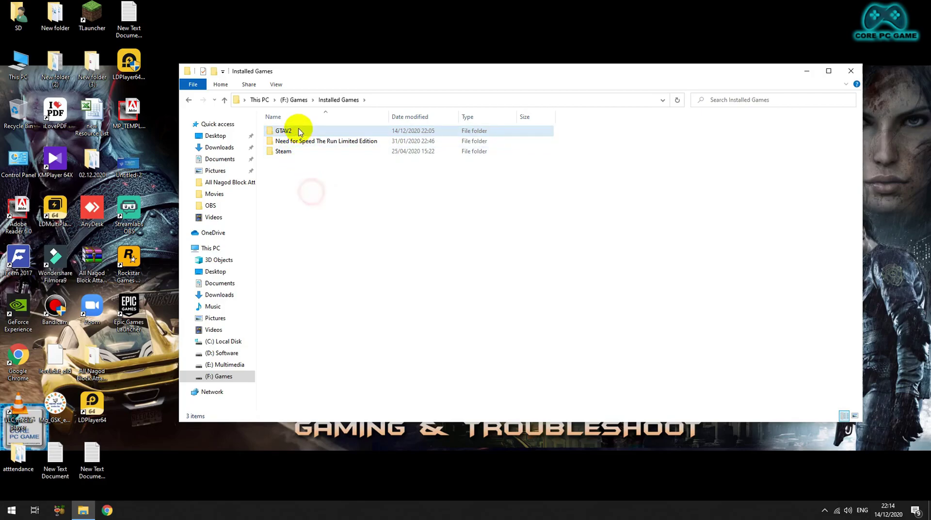
right_click(422, 222)
click(443, 260)
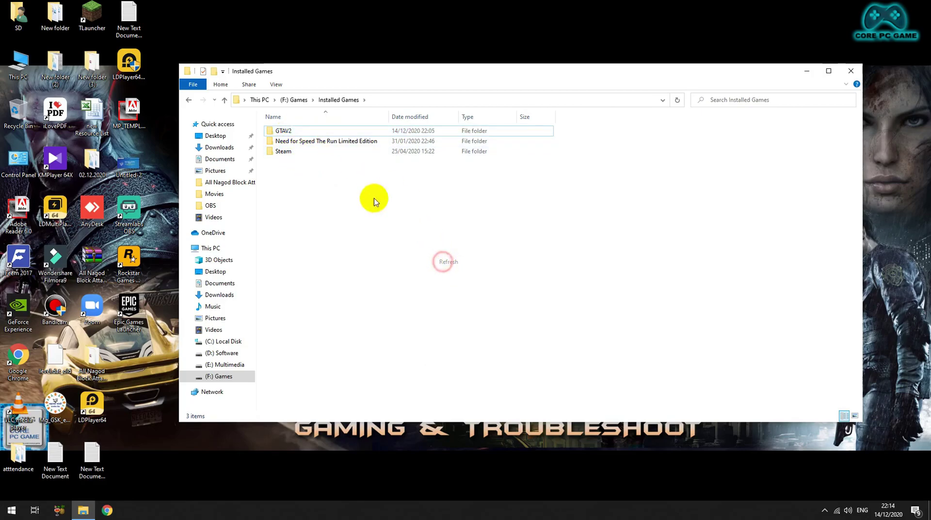
click(852, 72)
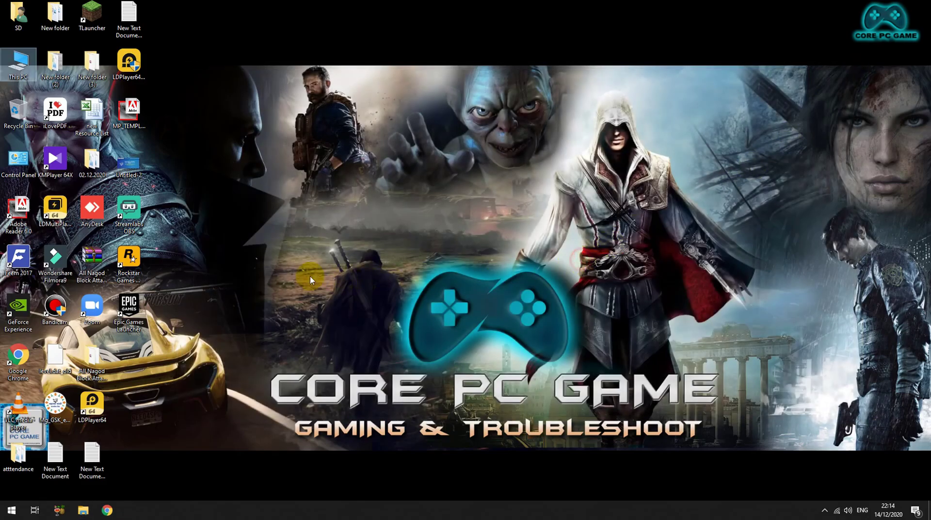
- Open the Epic Games Launcher and go to the game library
right_click(137, 312)
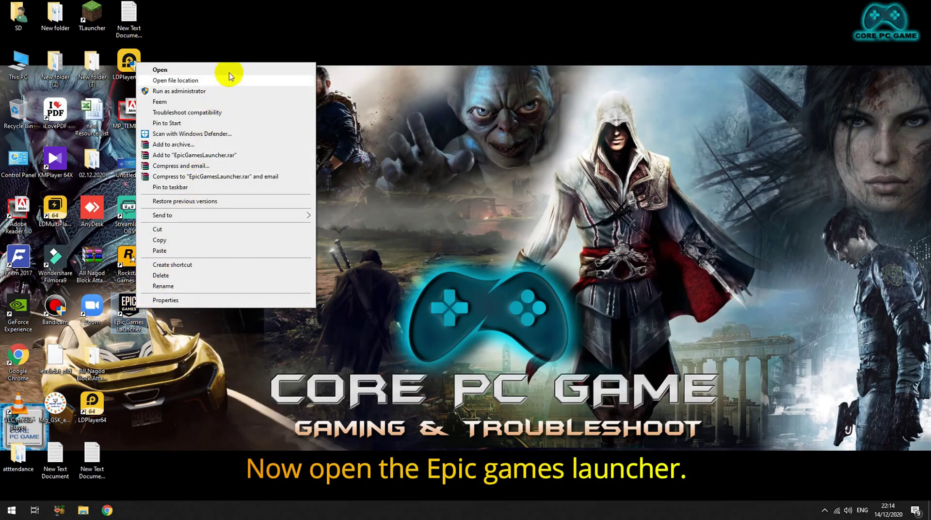
click(227, 70)
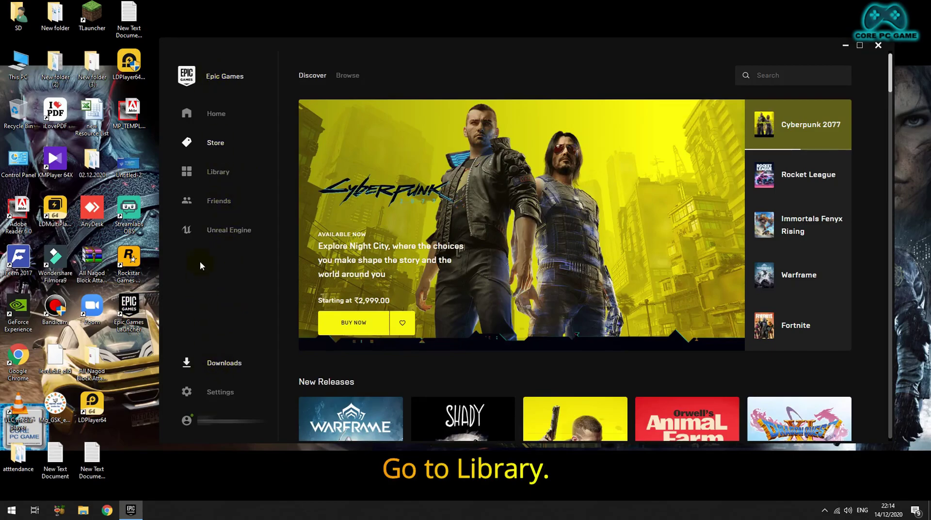
click(220, 181)
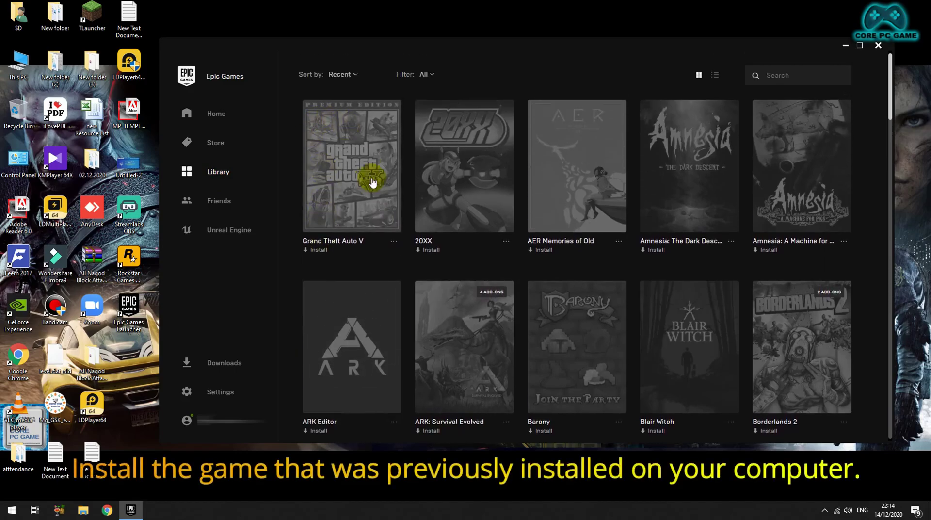
- Start installing Grand Theft Auto V from the library with F:\Installed Games as the install location
click(367, 211)
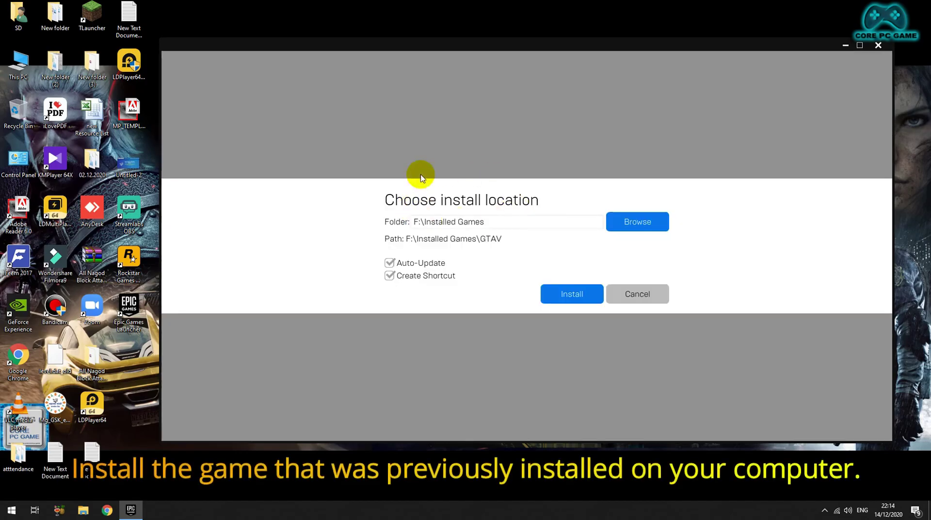
click(608, 228)
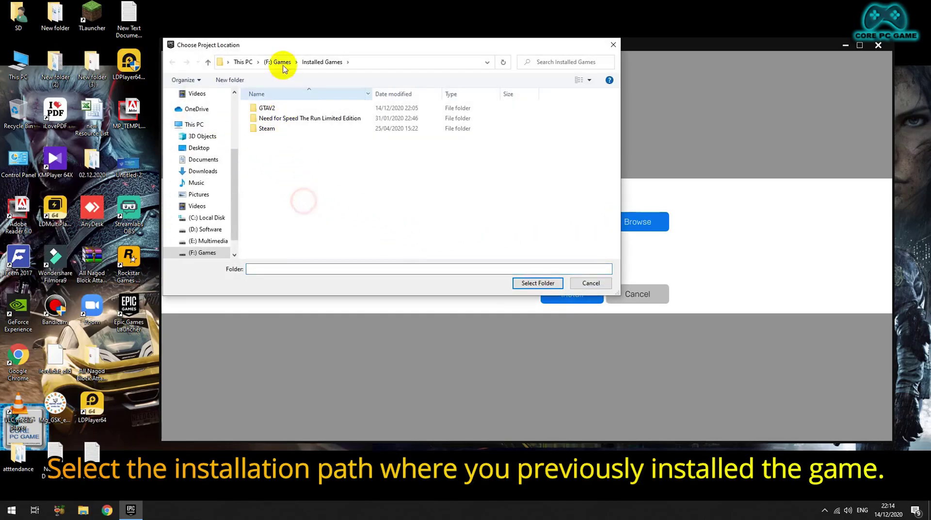
click(206, 252)
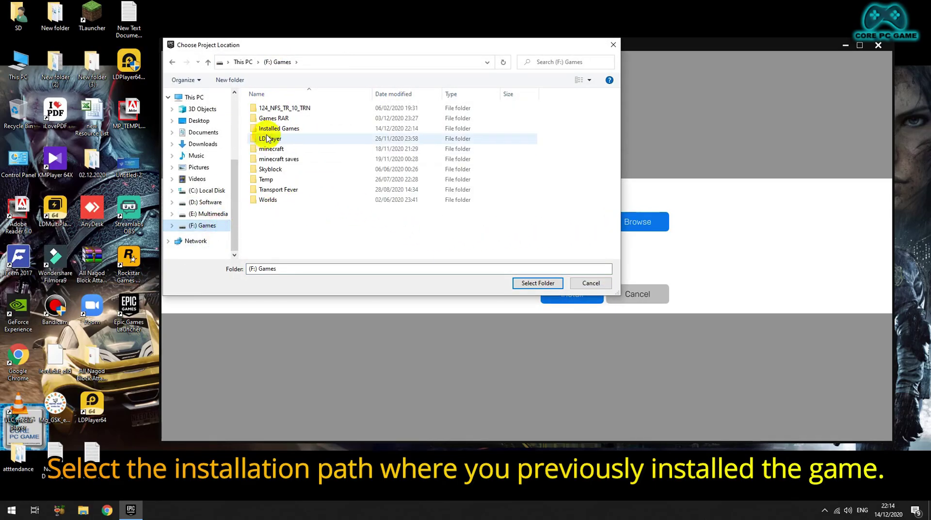
double_click(266, 129)
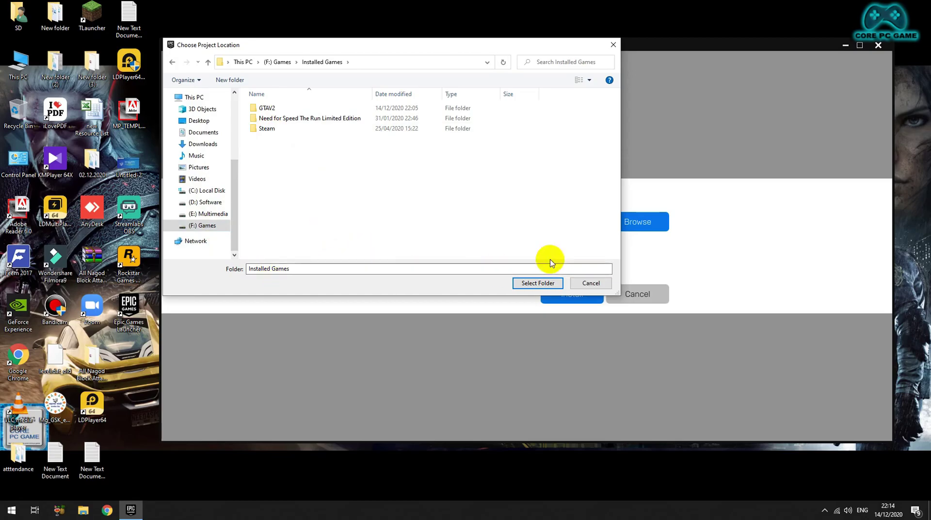
click(531, 284)
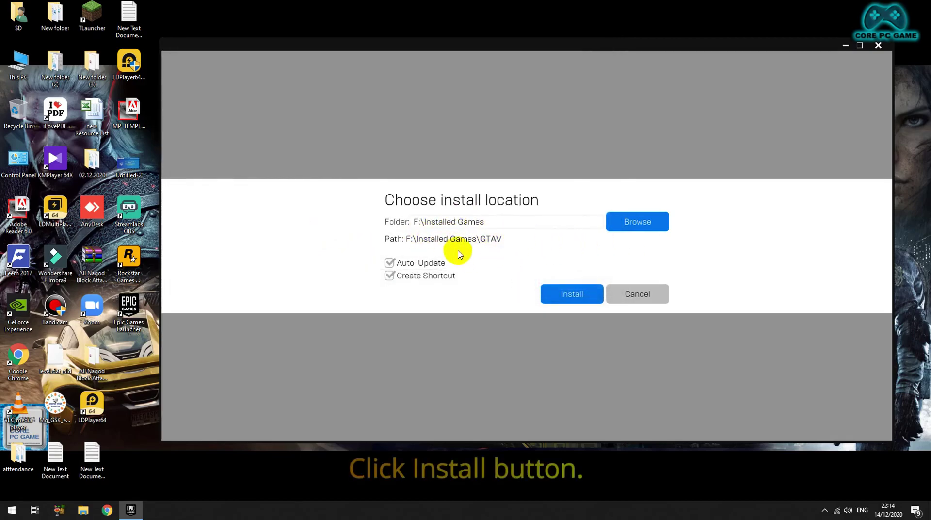
click(583, 300)
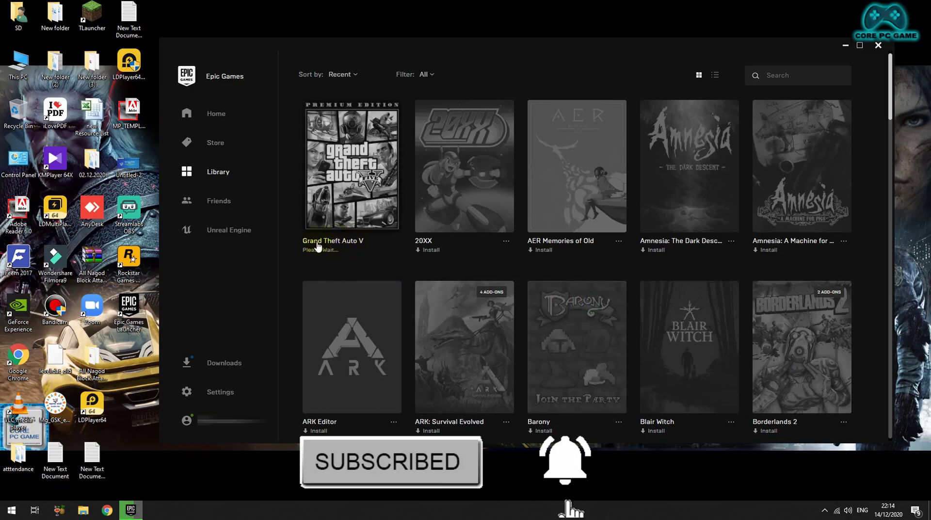
- Let the Grand Theft Auto V installation start downloading, and pause it in the downloads list
click(206, 365)
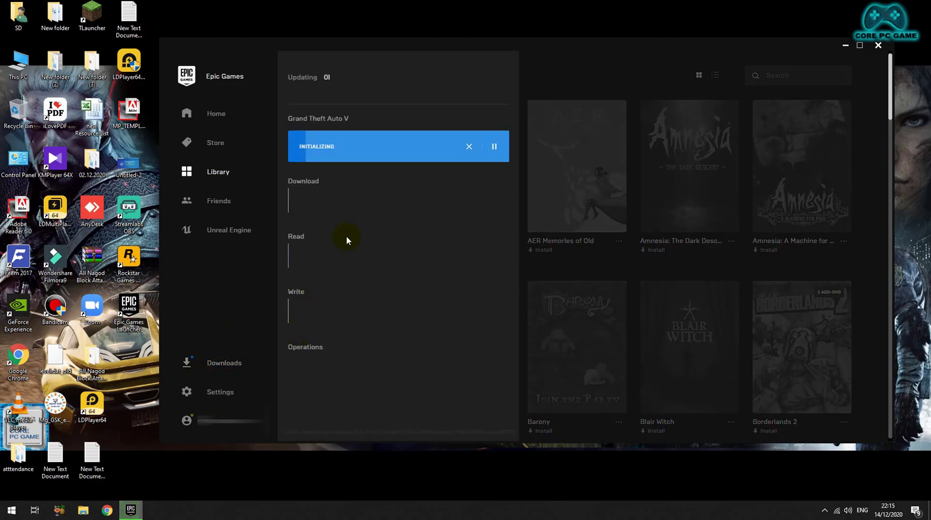
click(336, 147)
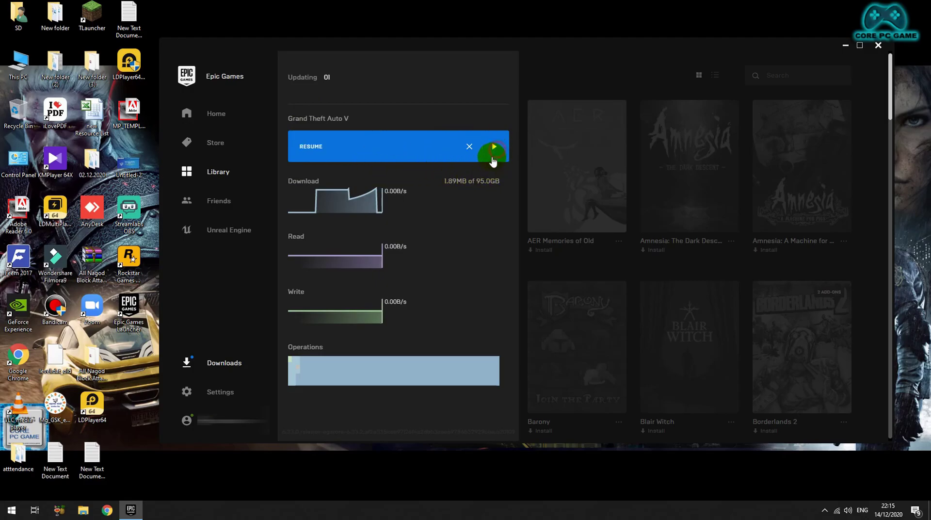
click(493, 154)
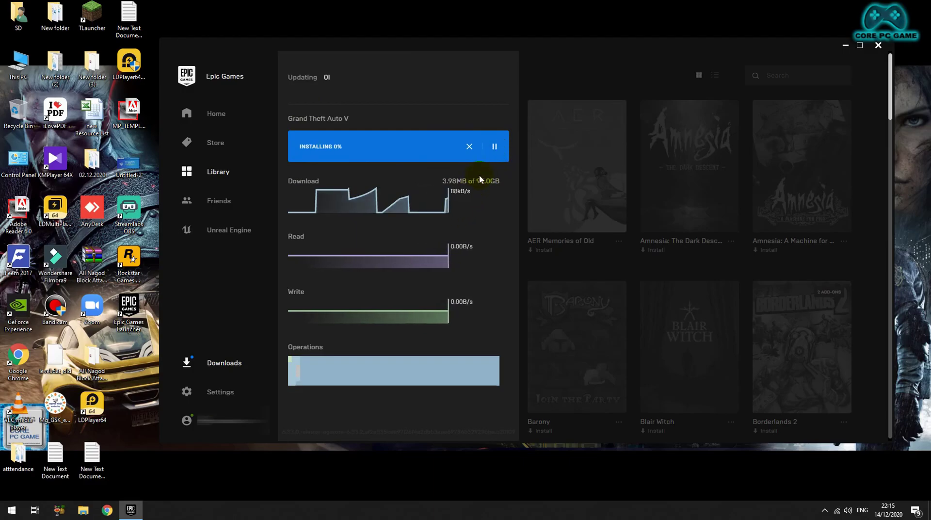
click(495, 148)
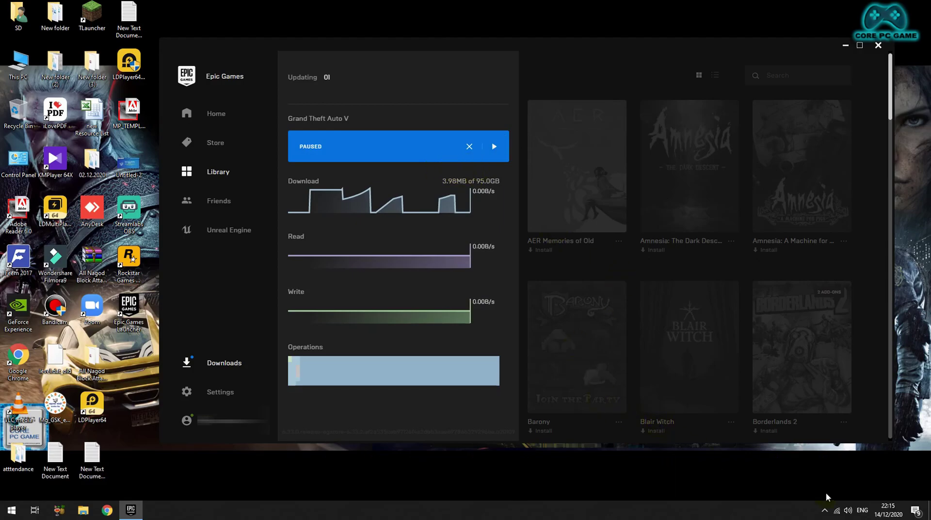
- Exit the Epic Games Launcher completely from the system tray and confirm closing it despite the pending installation
click(824, 511)
right_click(845, 490)
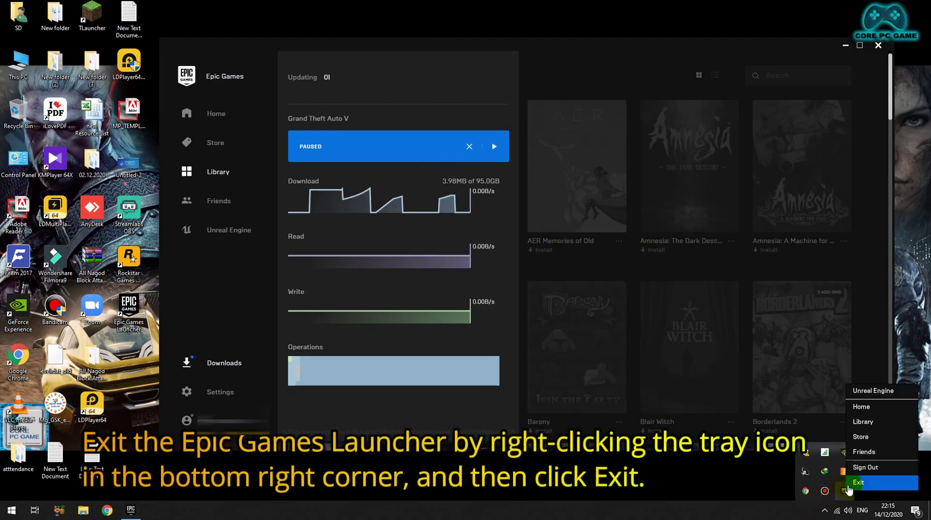
click(875, 487)
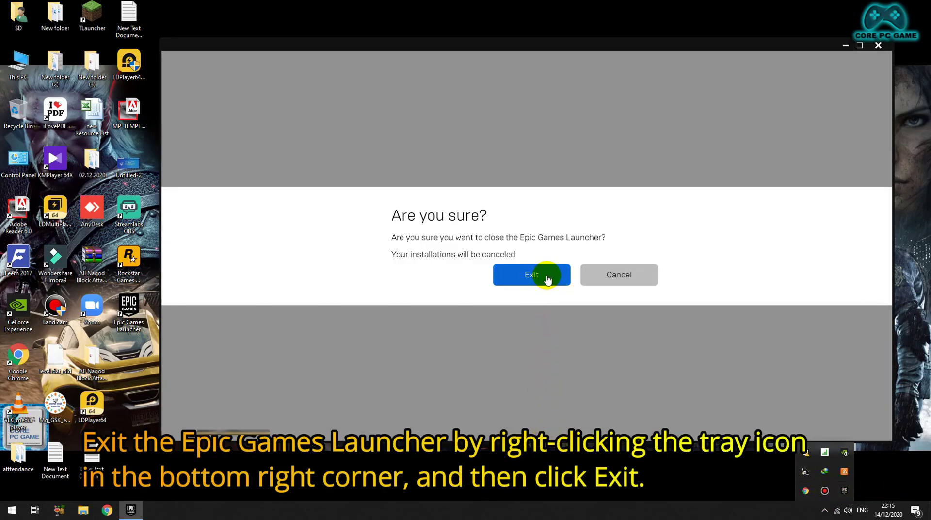
click(547, 280)
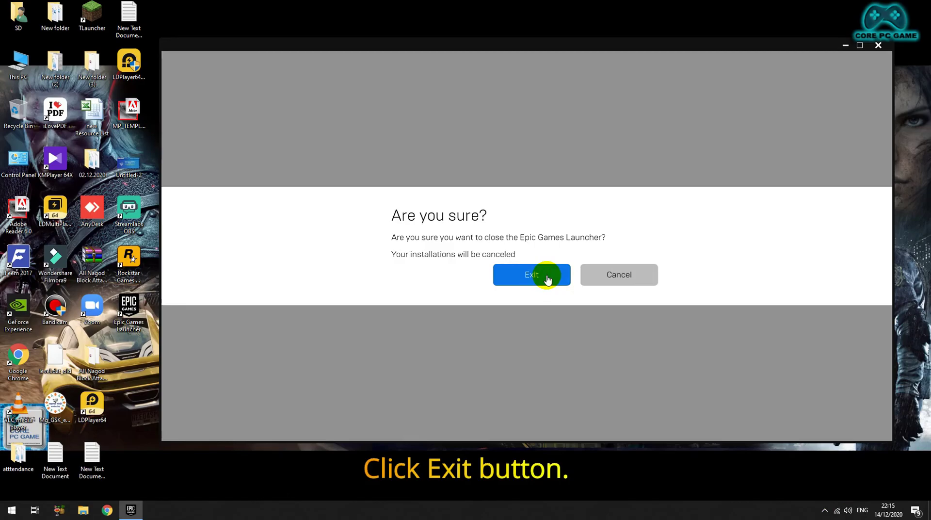
click(547, 279)
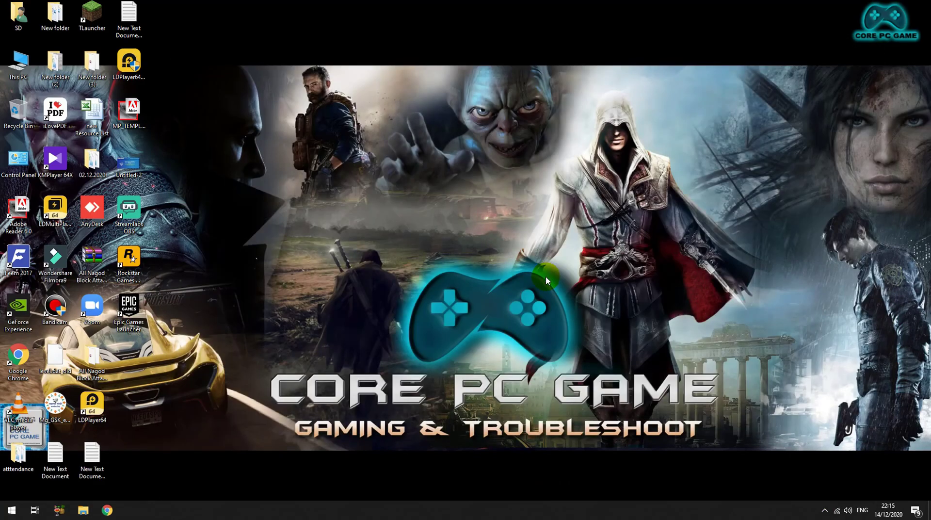
right_click(361, 243)
click(395, 265)
right_click(368, 235)
click(395, 258)
right_click(372, 238)
click(376, 258)
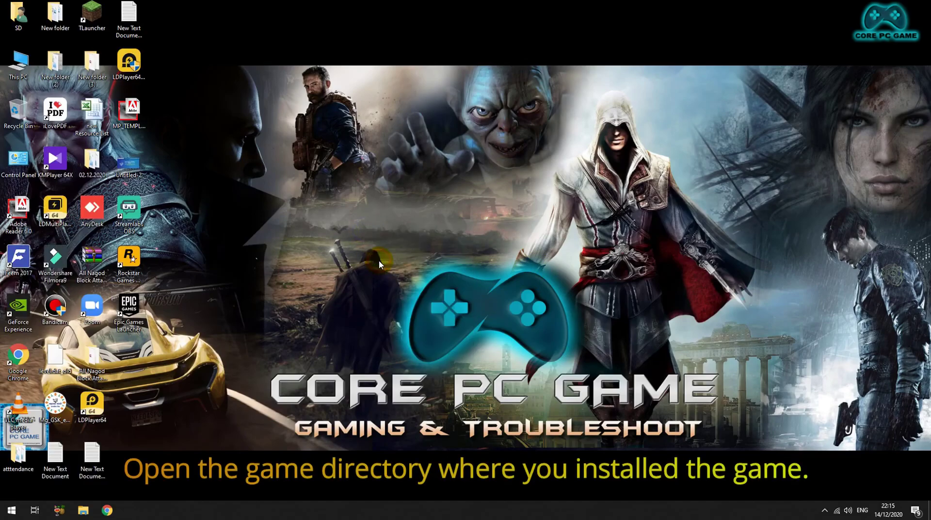
- Open the Installed Games folder on the F: drive in File Explorer
double_click(23, 70)
click(685, 208)
double_click(686, 207)
double_click(363, 148)
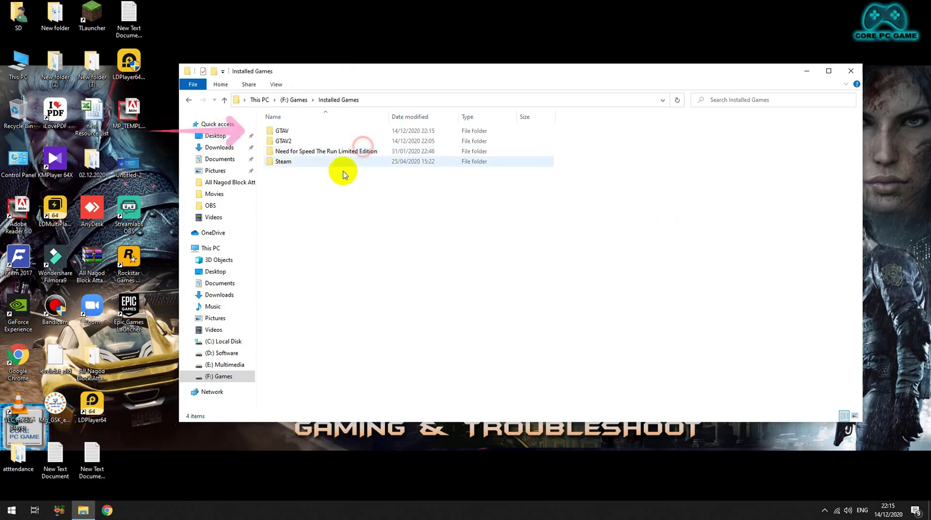
- Check the .egstore folder inside the newly created GTAV folder, and return to Installed Games
double_click(290, 131)
double_click(291, 134)
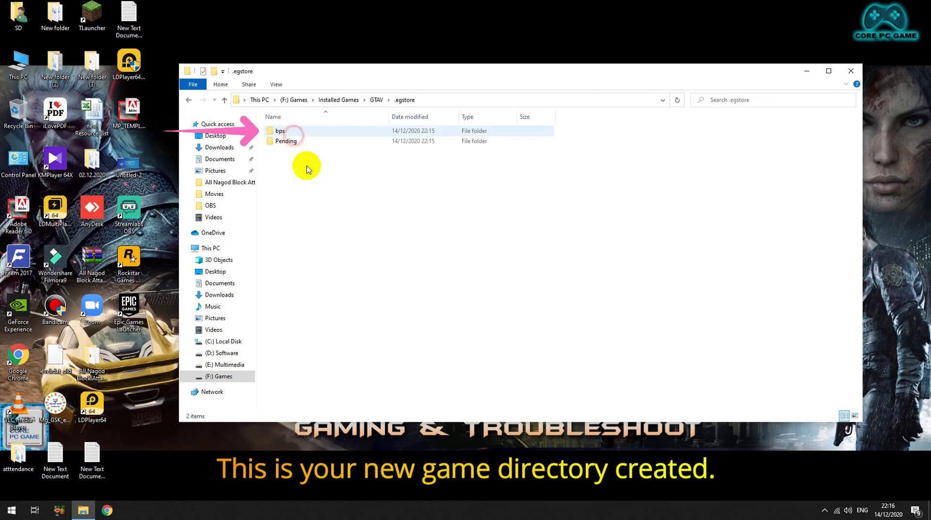
click(224, 101)
click(224, 101)
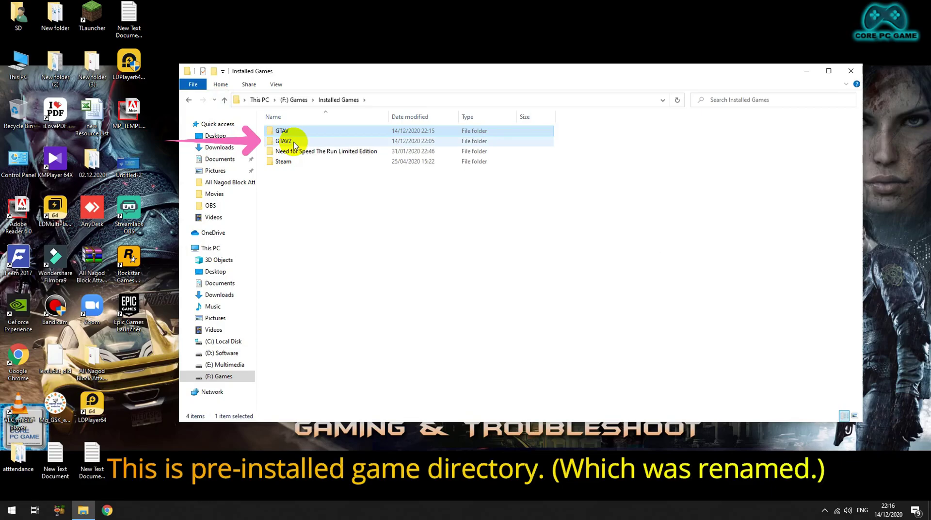
- Delete the .egstore folder from the pre-installed game folder GTAV2
double_click(294, 141)
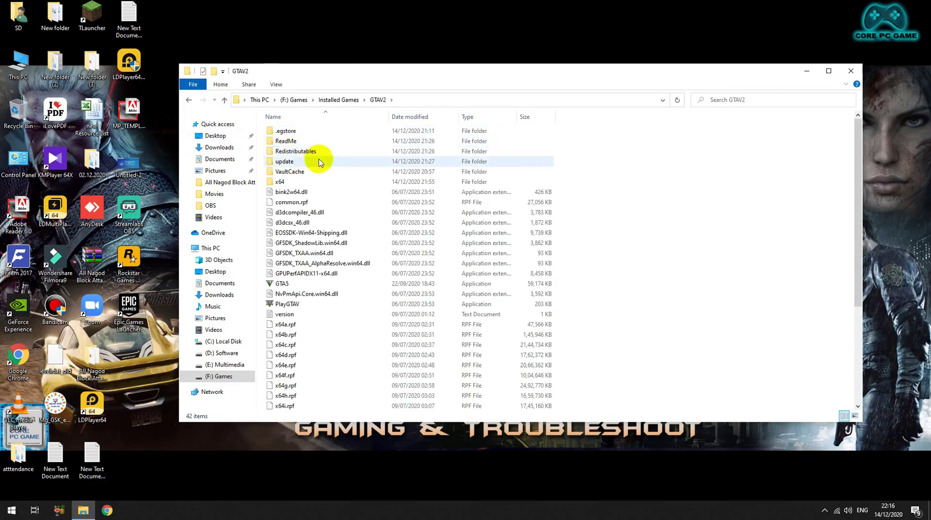
click(342, 132)
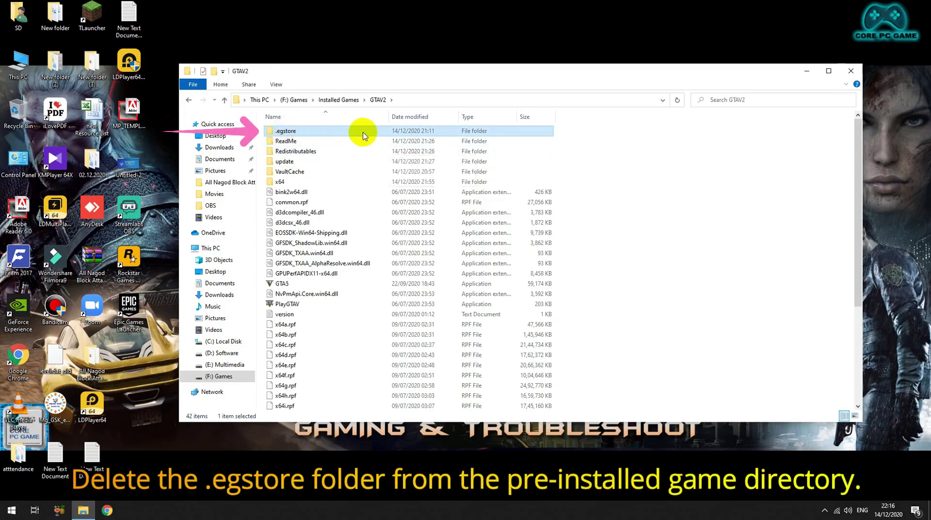
right_click(356, 131)
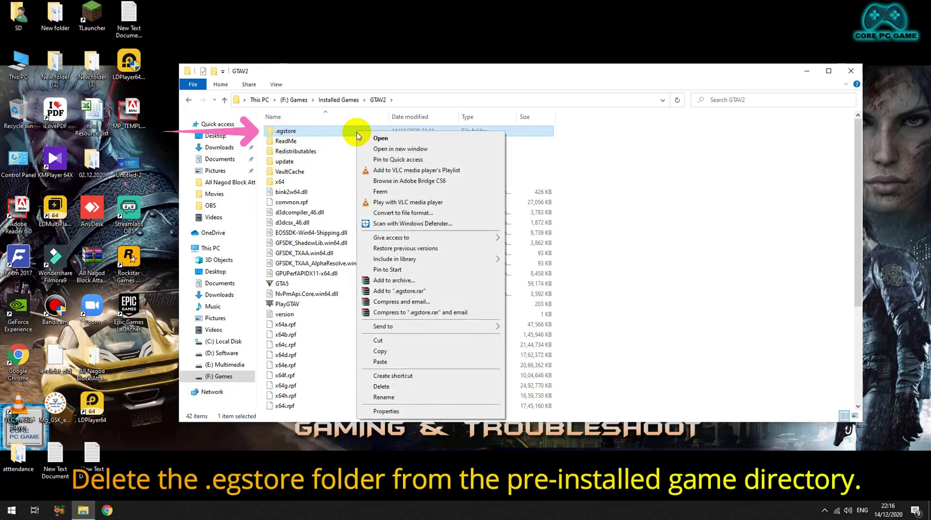
click(389, 386)
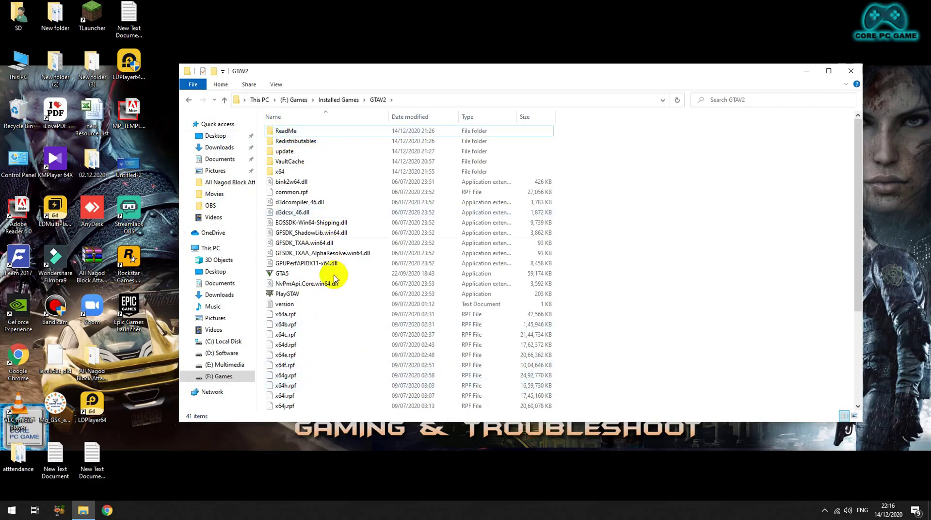
- Cut all the remaining files and folders in the GTAV2 folder
scroll(645, 256, down, 5)
scroll(641, 257, up, 5)
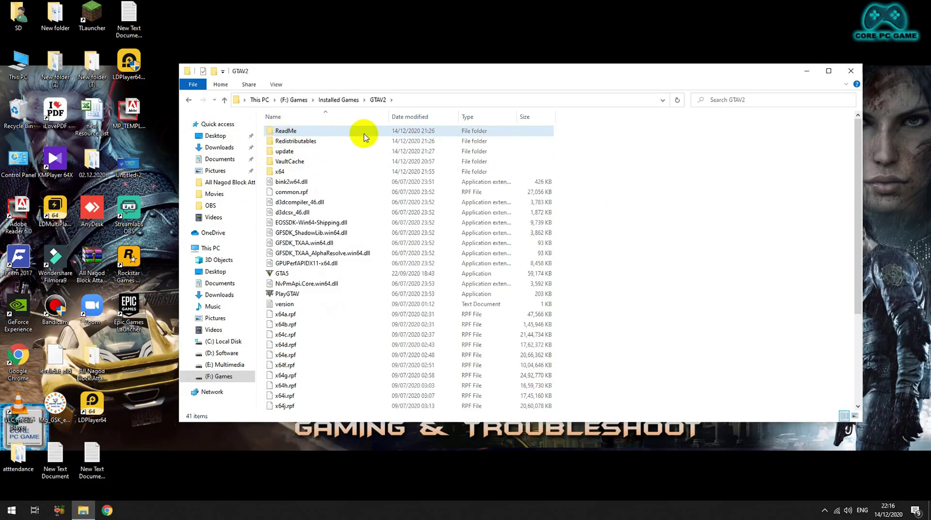
drag(561, 131, 284, 410)
right_click(309, 246)
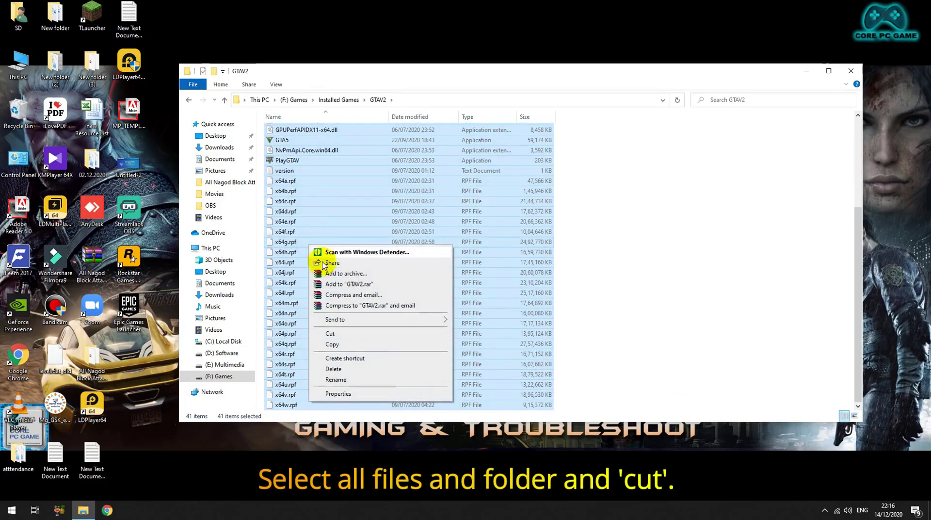
click(329, 333)
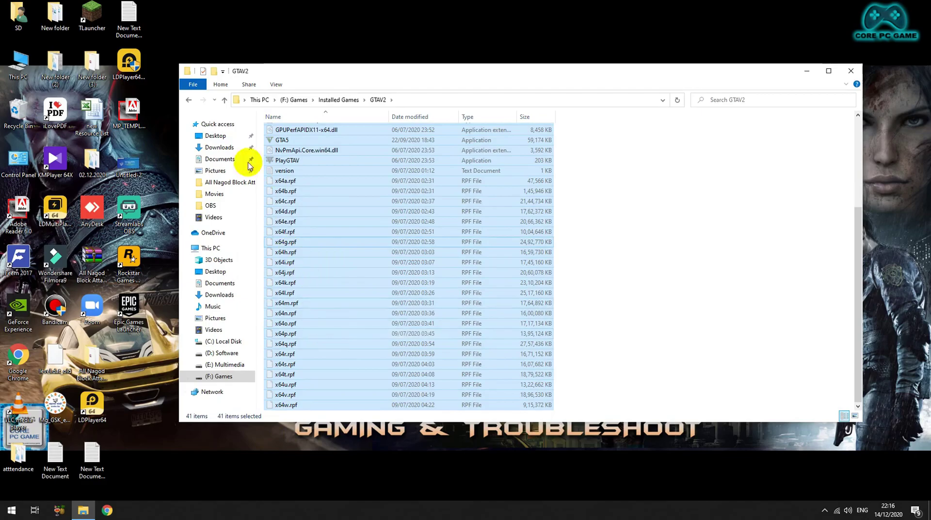
- Paste the cut game files into the new GTAV folder in Installed Games, and refresh the folder view
click(224, 99)
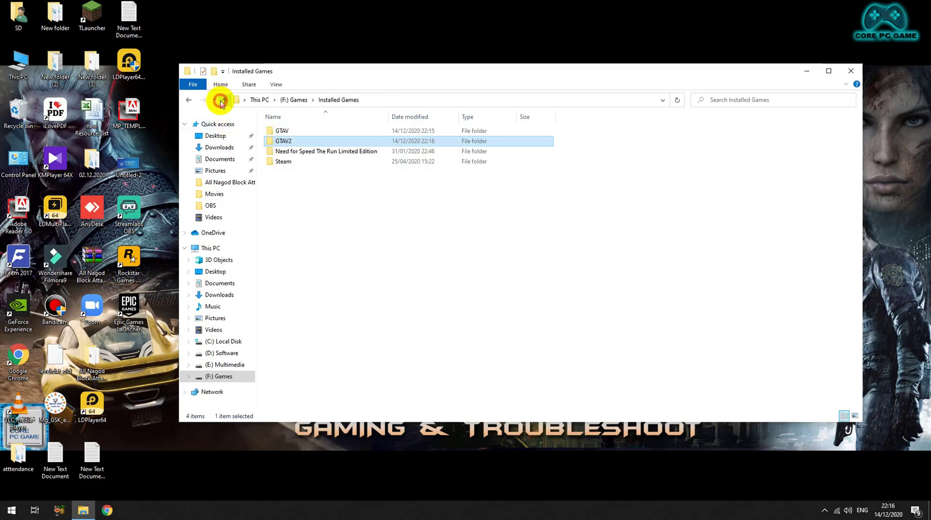
double_click(285, 131)
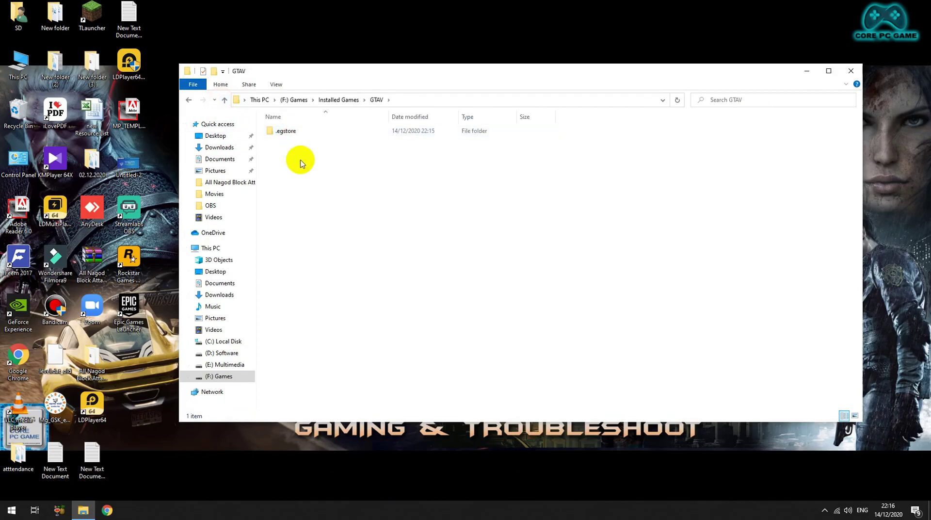
click(224, 99)
right_click(288, 130)
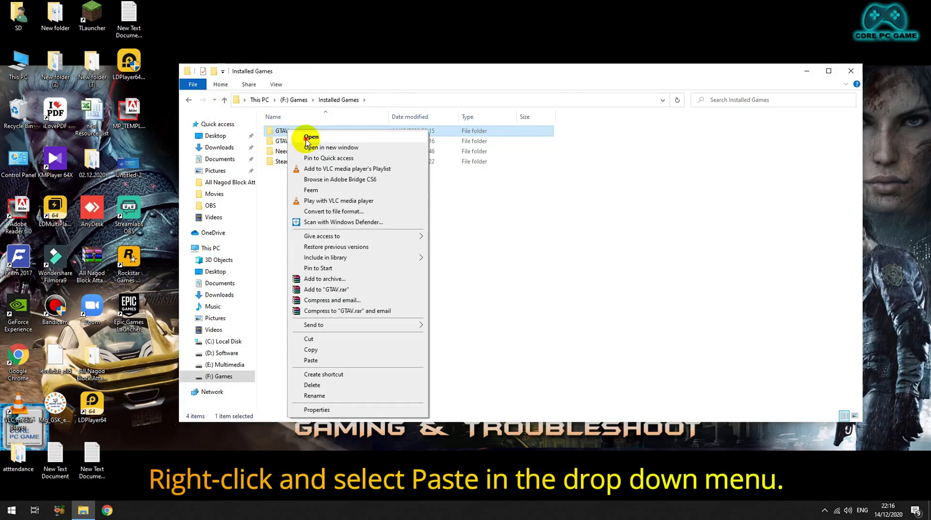
click(307, 138)
right_click(323, 162)
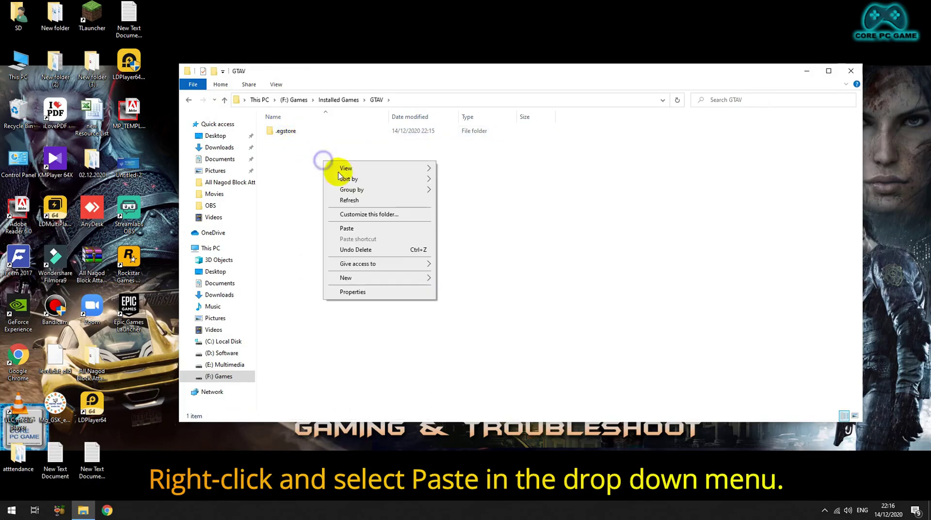
click(361, 231)
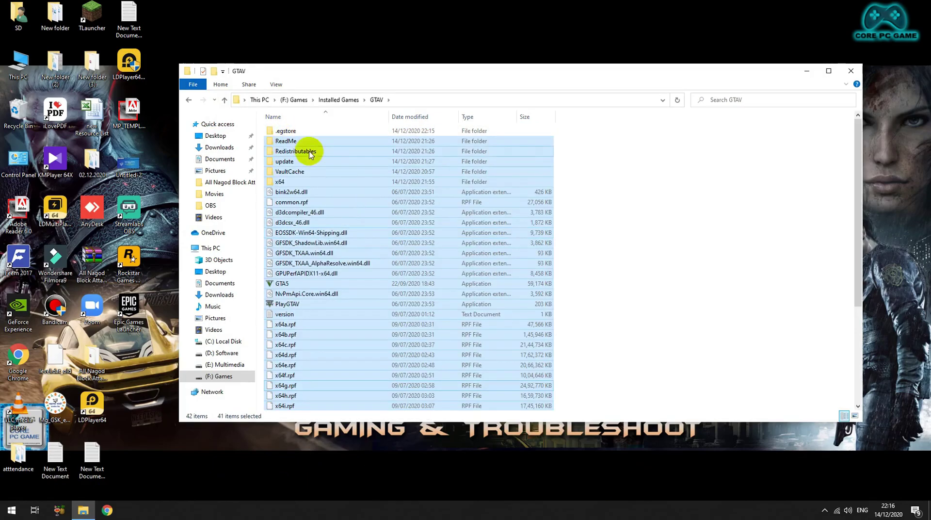
right_click(604, 206)
click(630, 243)
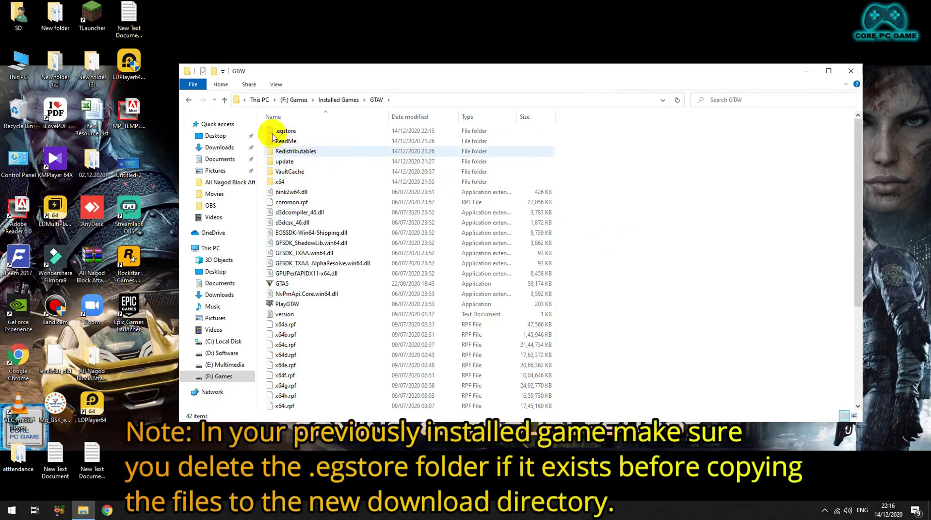
- Check the contents of the GTAV2 and GTAV folders after the move, and return to Installed Games
click(224, 99)
click(305, 141)
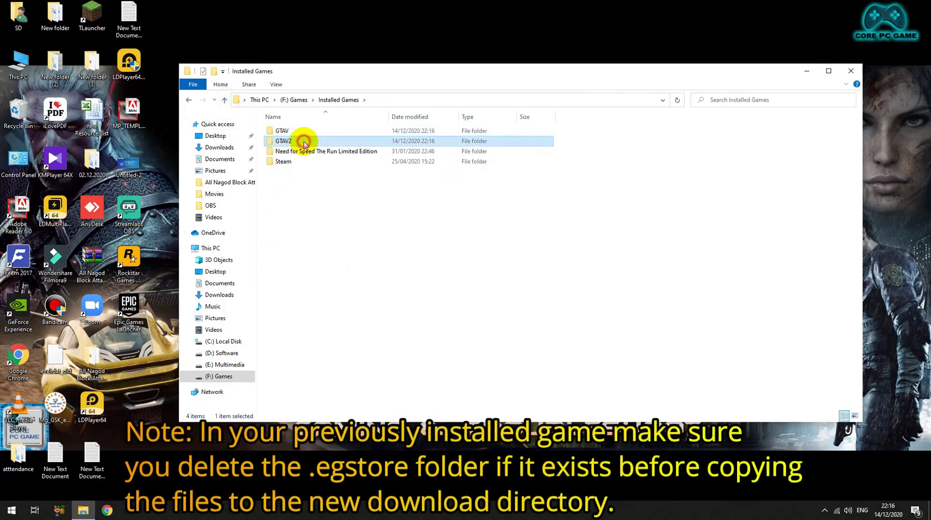
double_click(304, 142)
click(225, 100)
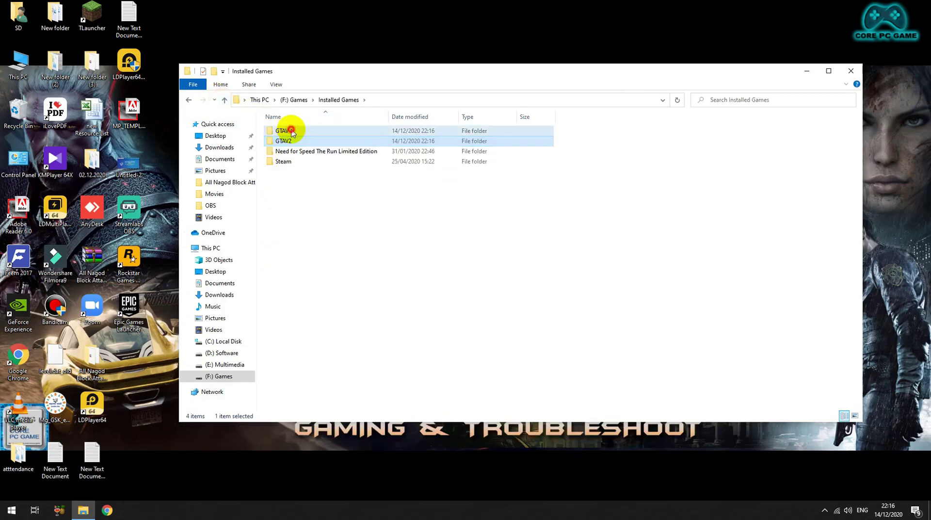
double_click(291, 131)
scroll(369, 180, down, 5)
right_click(602, 190)
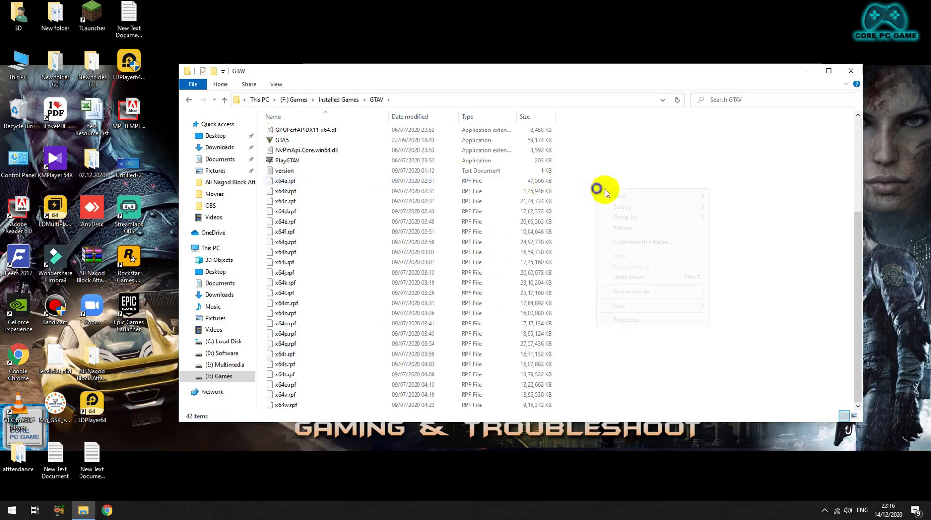
click(625, 227)
click(224, 100)
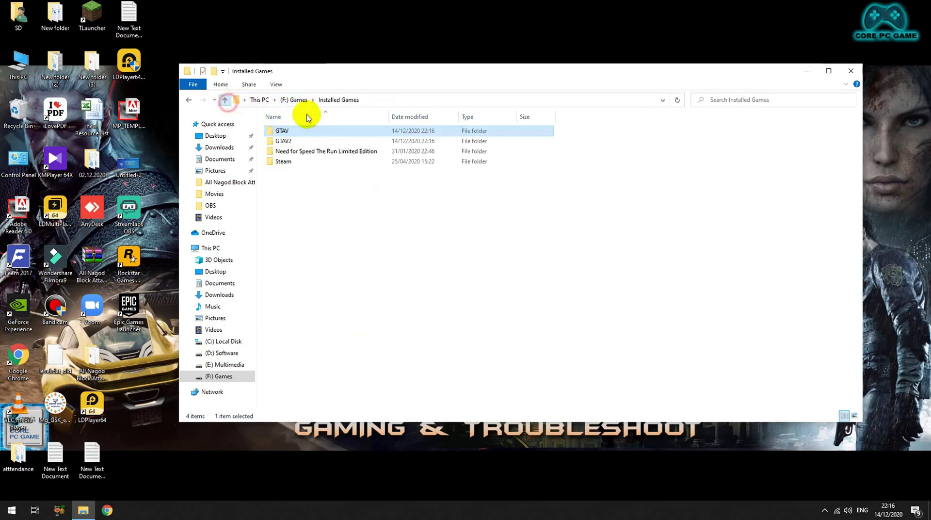
- Close File Explorer, refresh the desktop, and start the Epic Games Launcher
click(857, 77)
right_click(339, 141)
click(356, 173)
right_click(364, 173)
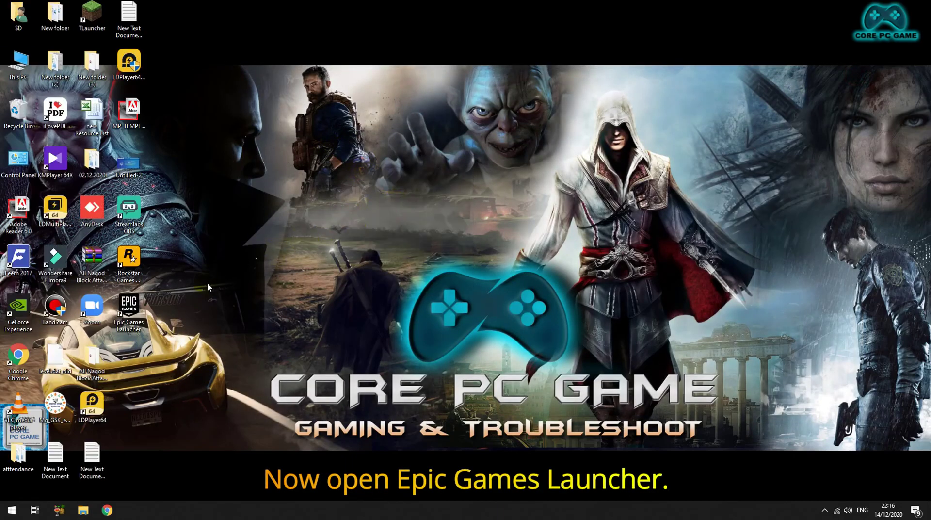
right_click(138, 322)
click(210, 92)
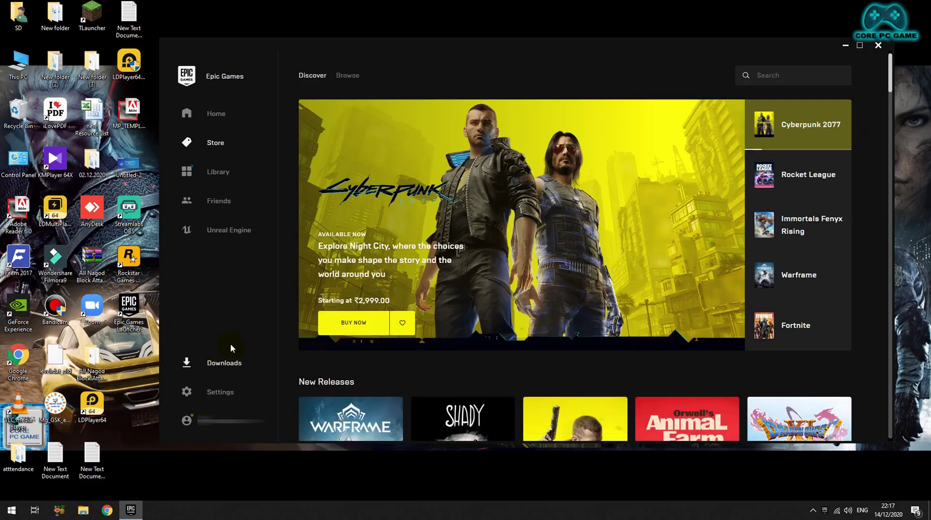
- Check the launcher's downloads list, and resume the Grand Theft Auto V installation from Home
click(222, 363)
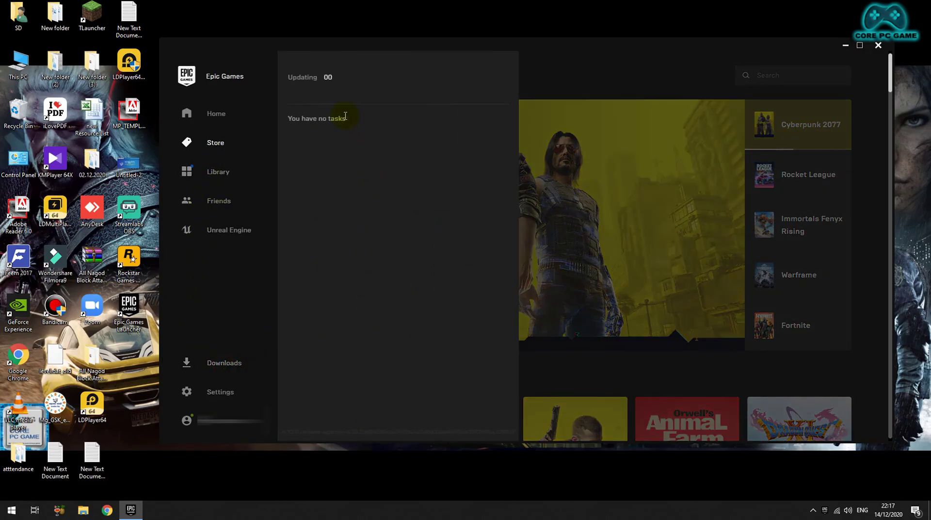
click(220, 287)
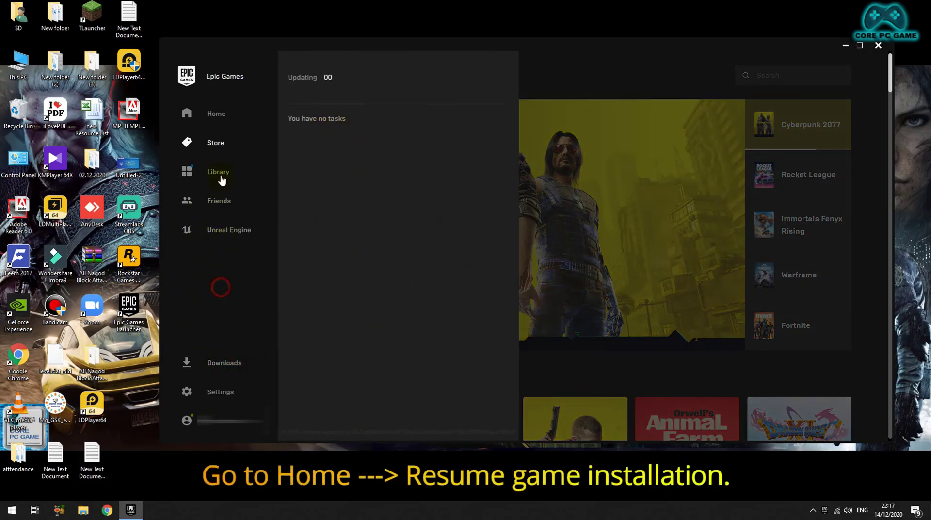
click(217, 116)
click(350, 118)
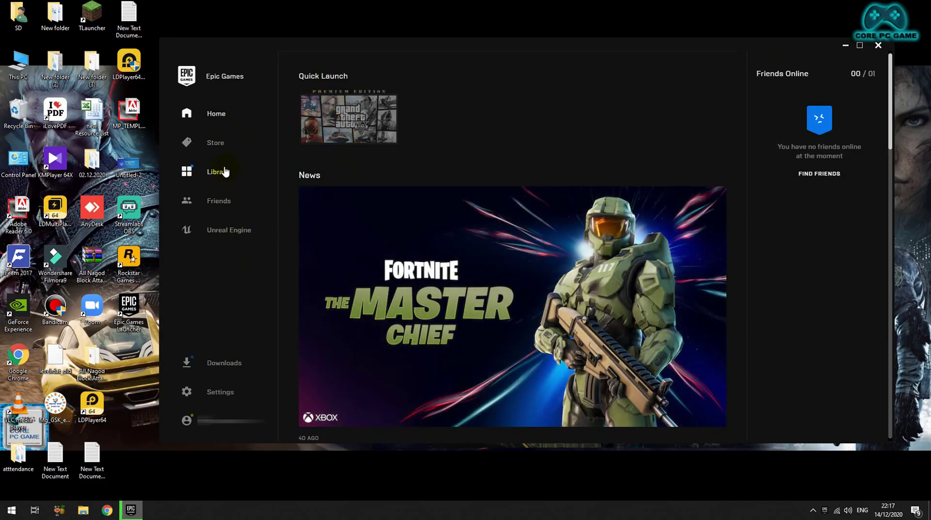
- Follow the Grand Theft Auto V file verification in the downloads list until it finishes, and open the game library
click(218, 360)
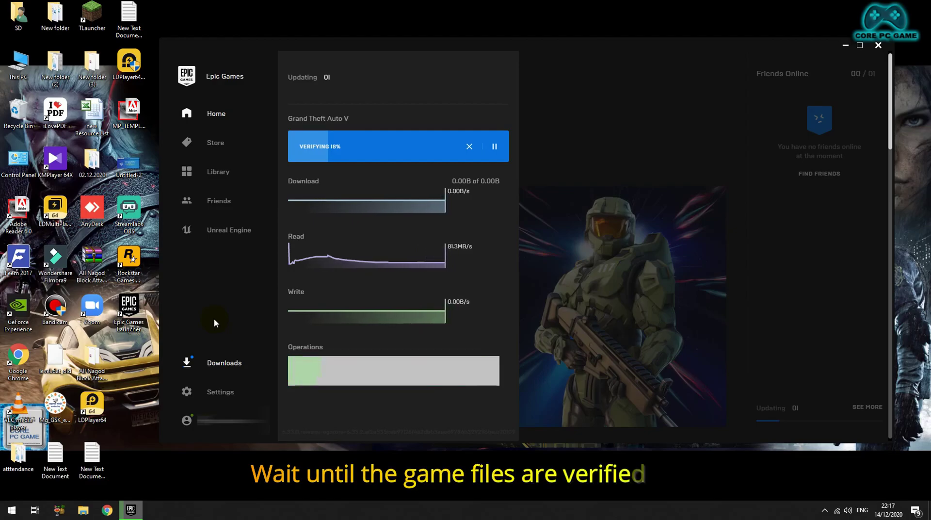
drag(406, 48, 292, 42)
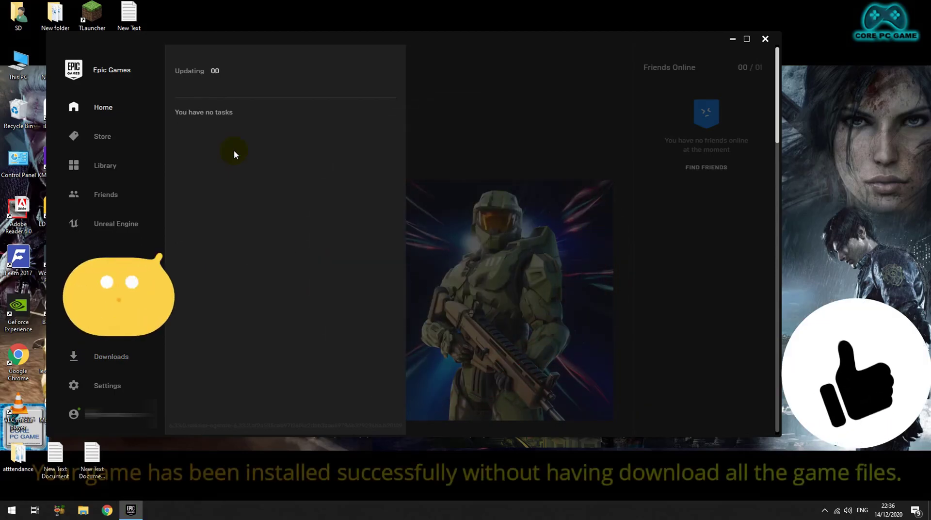
click(122, 168)
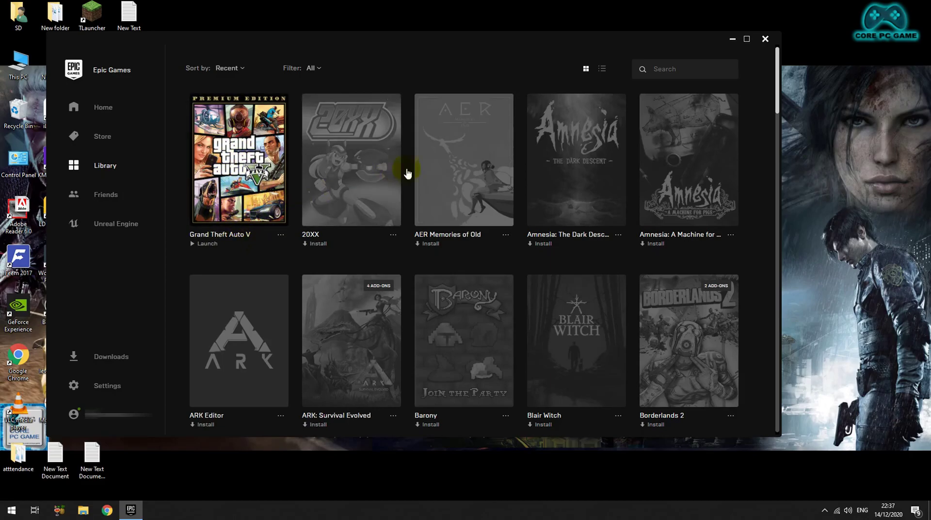
- Close the Epic Games Launcher window and refresh the desktop
click(765, 39)
right_click(685, 122)
click(700, 137)
right_click(704, 136)
click(730, 165)
right_click(529, 223)
click(552, 252)
right_click(556, 213)
click(558, 240)
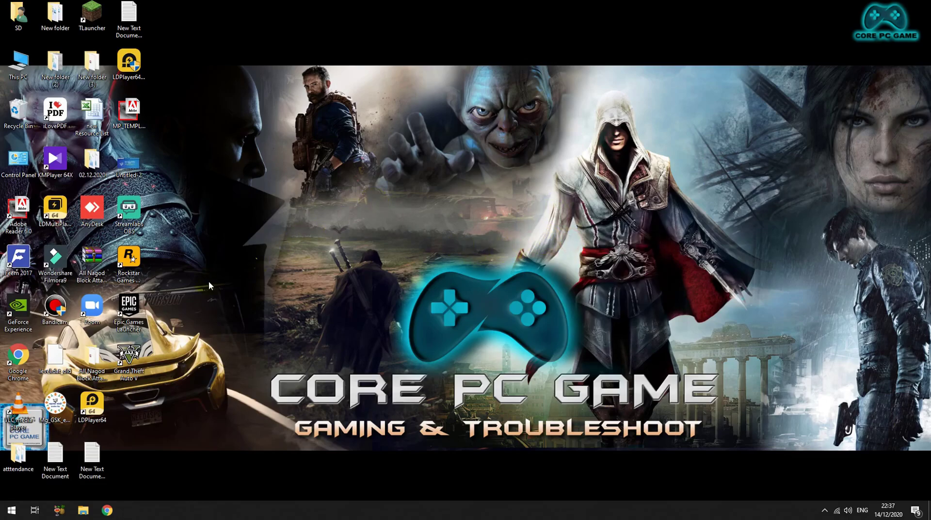
- Reopen the Epic Games Launcher and launch Grand Theft Auto V from the library, declining Cloud Saves for now
double_click(131, 312)
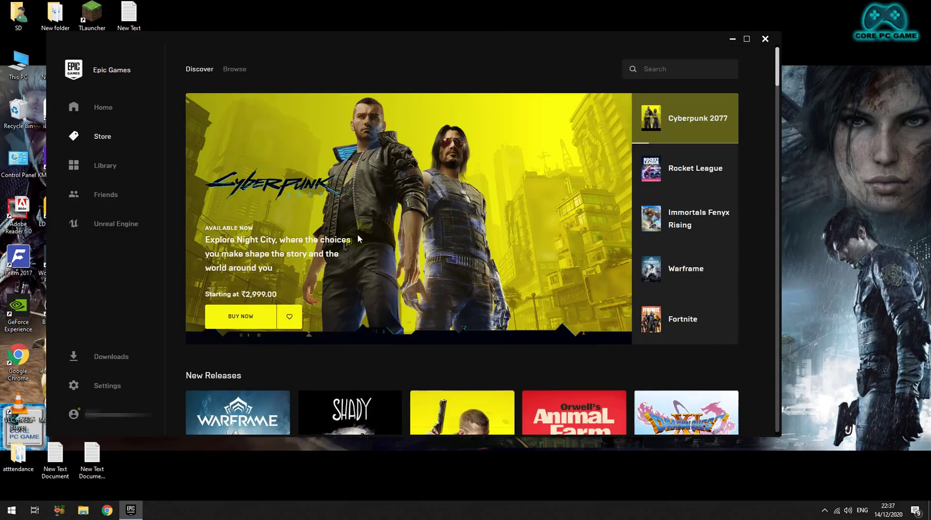
click(110, 166)
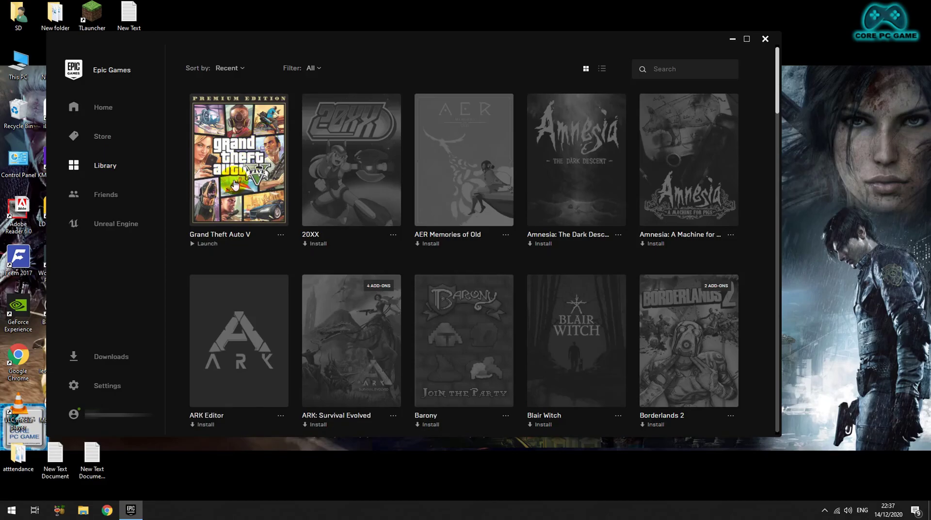
click(235, 185)
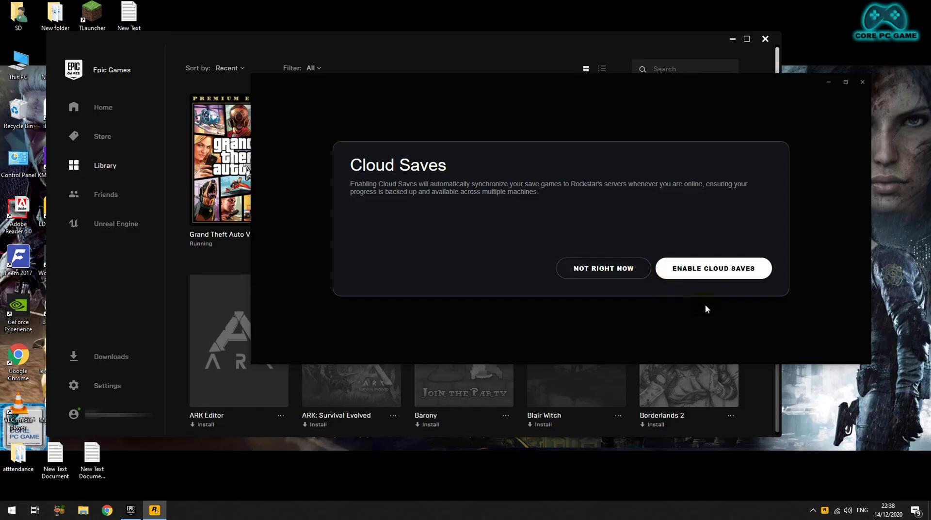
click(604, 266)
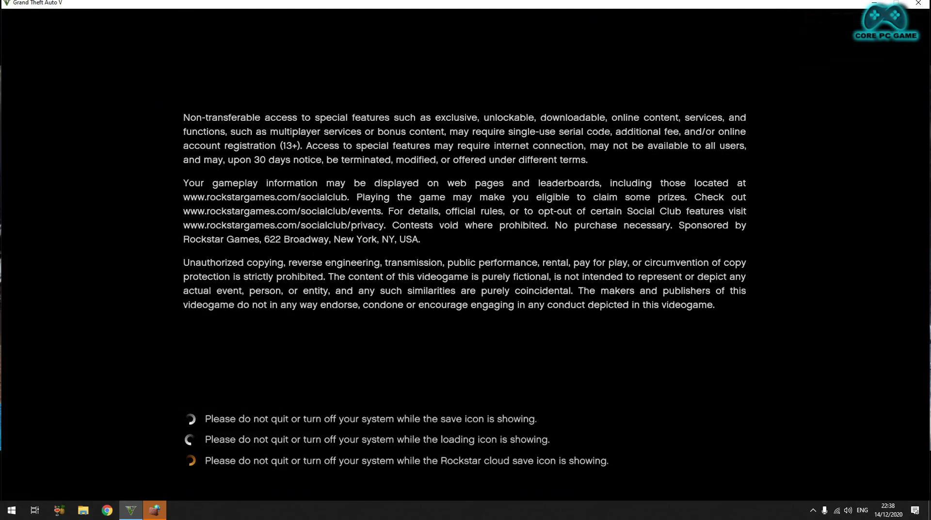
- Request closing the running Grand Theft Auto V window from the desktop
click(130, 510)
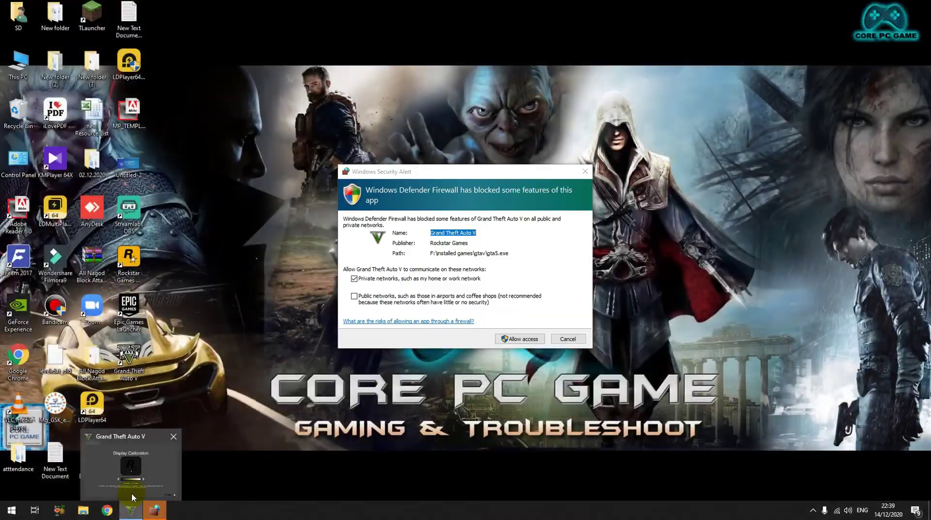
right_click(130, 510)
click(145, 490)
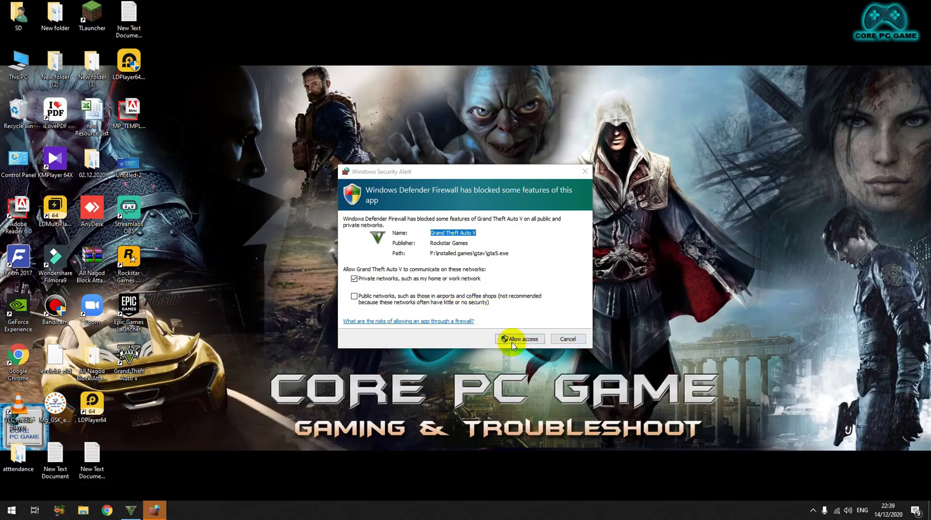
- Clear the private and public network options in the firewall alert, move the alert off the desktop area, and refresh the desktop
click(465, 279)
click(448, 303)
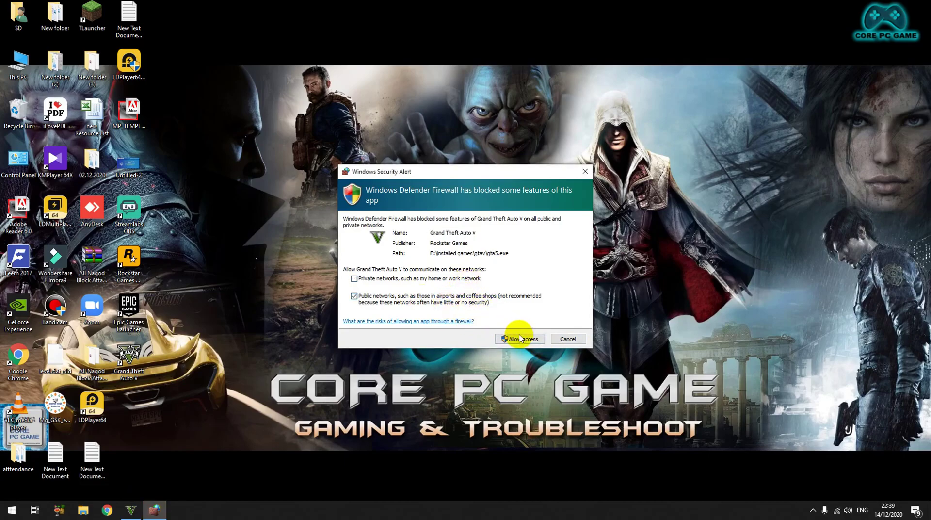
click(478, 298)
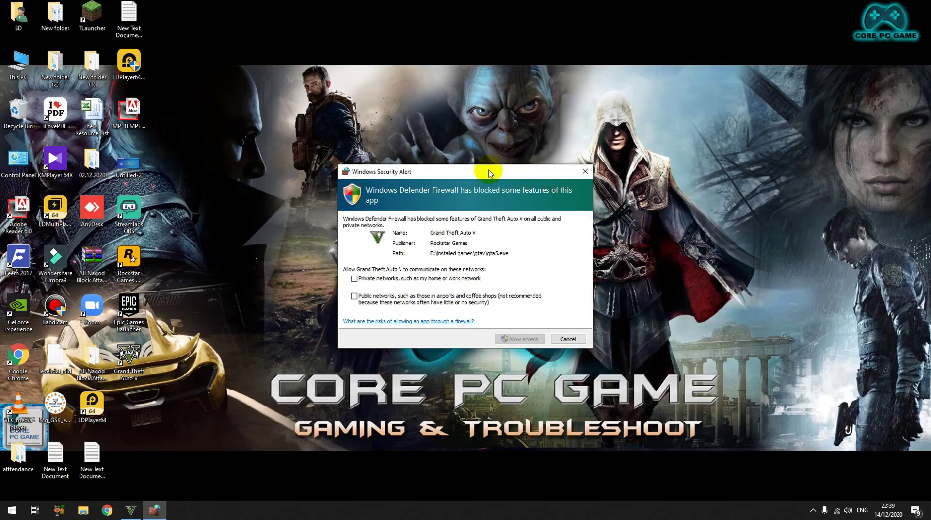
drag(372, 172, 926, 499)
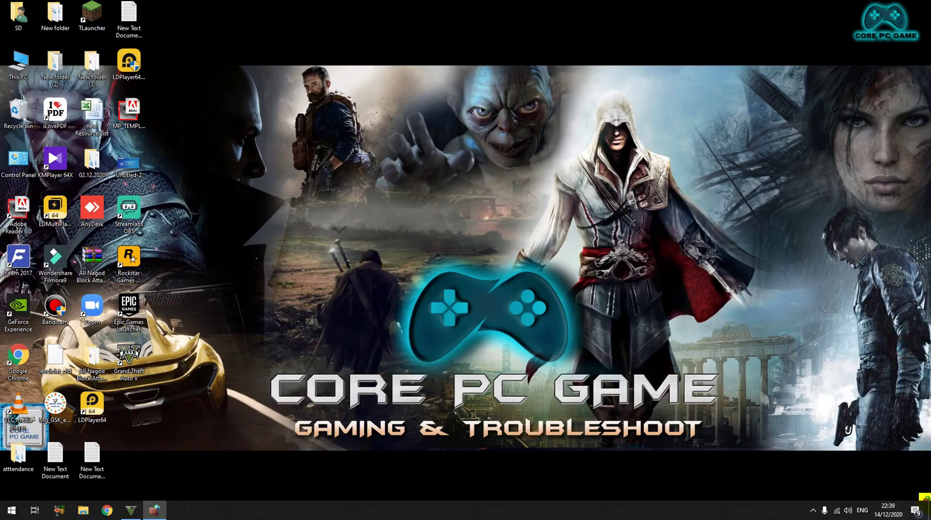
right_click(460, 132)
click(490, 162)
- Switch back to Grand Theft Auto V and confirm quitting the game
click(131, 515)
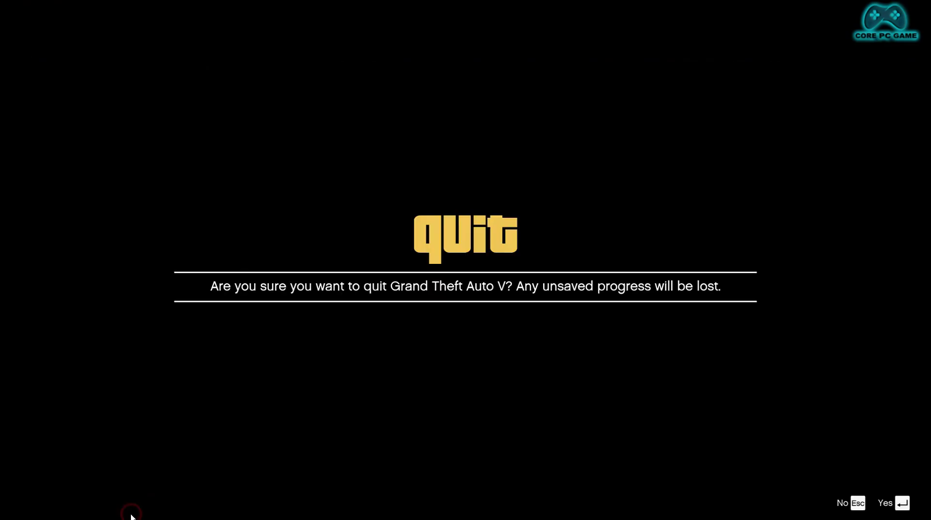
click(902, 507)
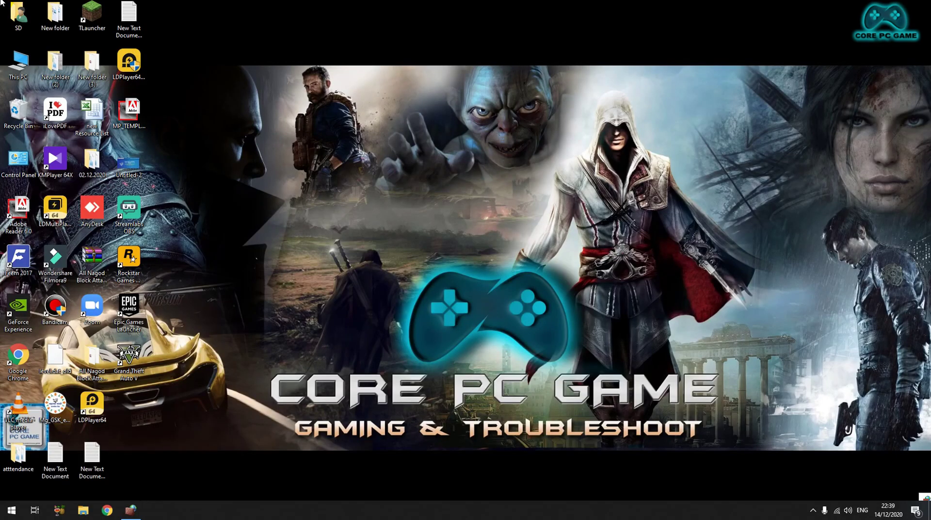
right_click(359, 184)
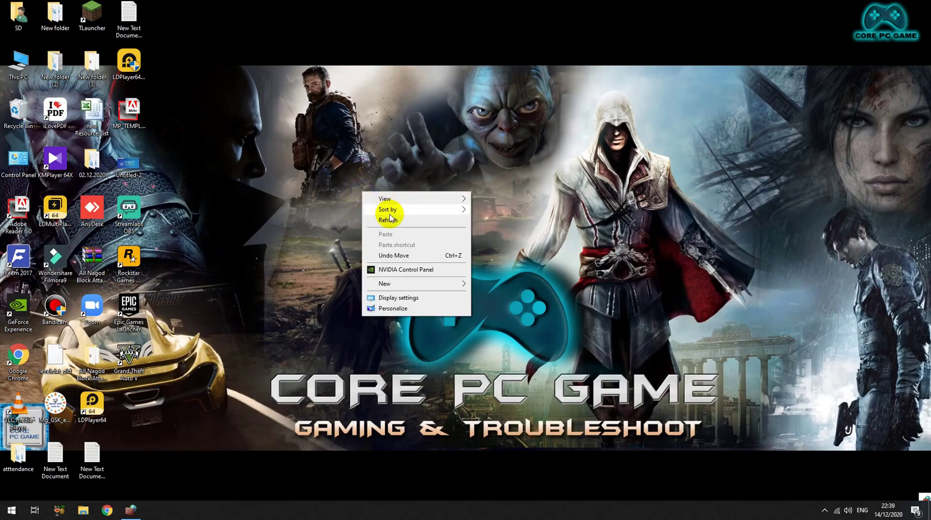